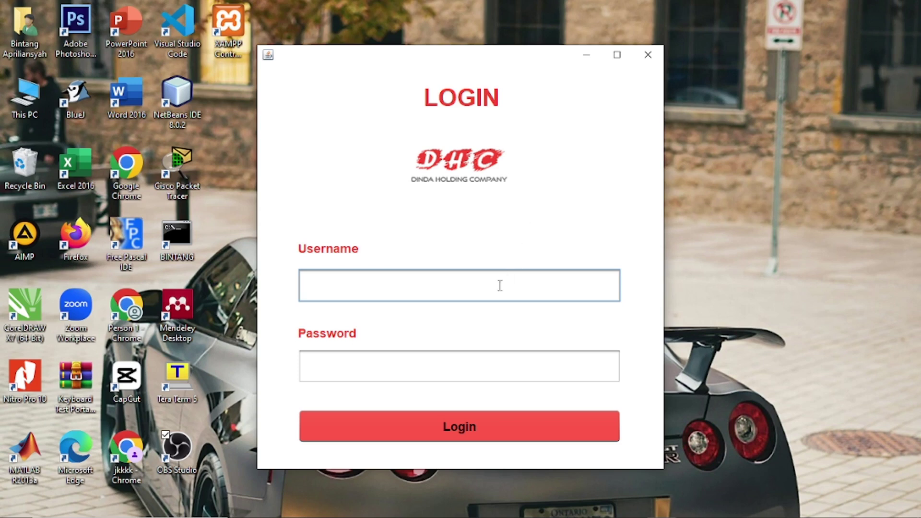
Step: Log in as admin with the account password and dismiss the Login Success message
{"action": "left_click", "coordinate": [475, 378]}
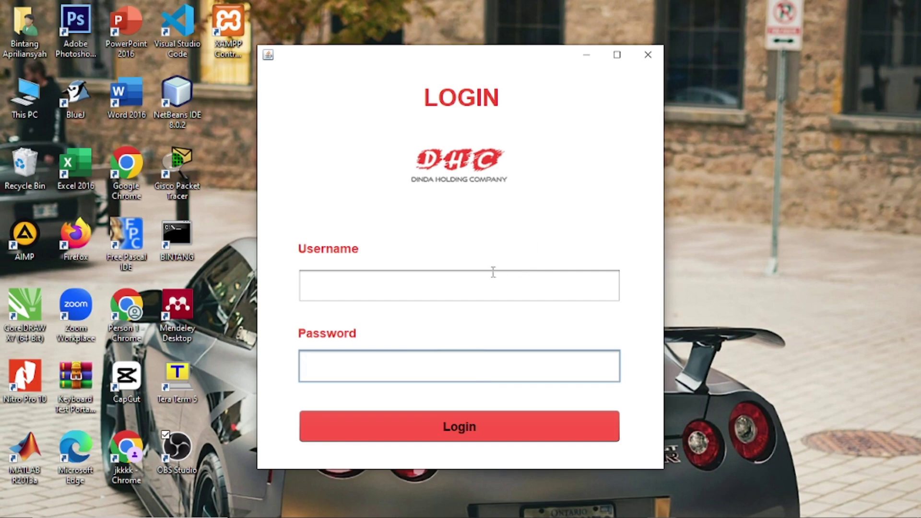
{"action": "left_click", "coordinate": [502, 288]}
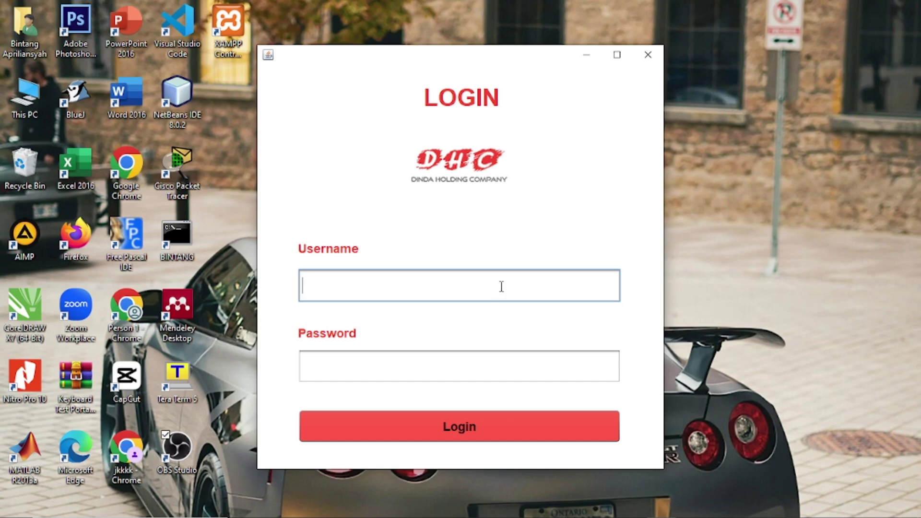
{"action": "type", "text": "admin"}
{"action": "left_click", "coordinate": [508, 376]}
{"action": "type", "text": "1234"}
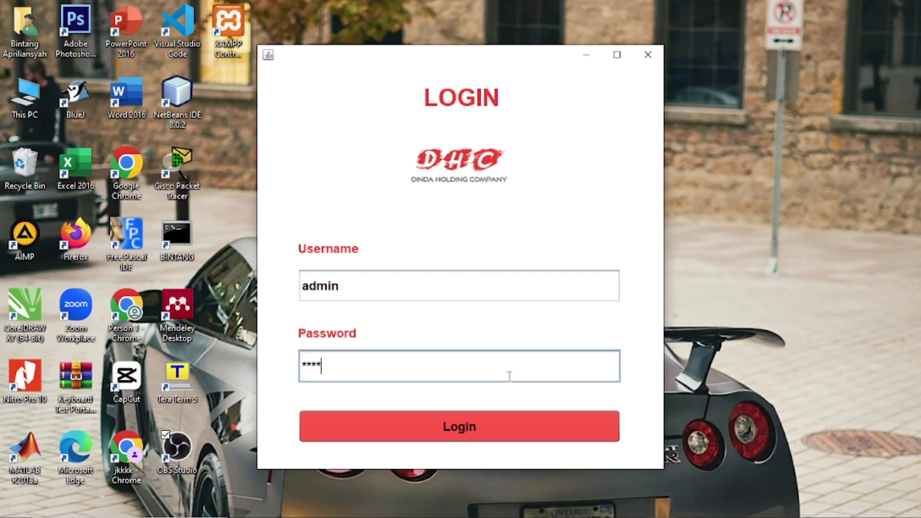
{"action": "type", "text": "5"}
{"action": "left_click", "coordinate": [509, 424]}
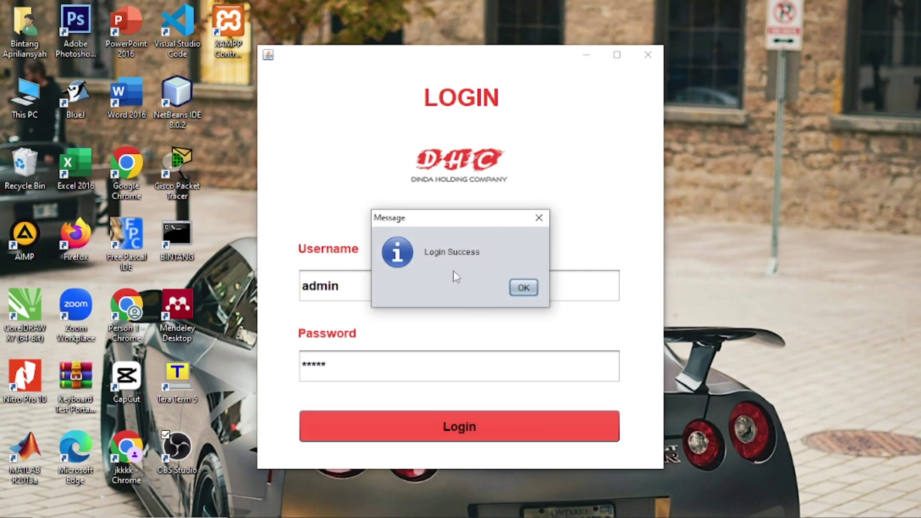
{"action": "left_click", "coordinate": [523, 288]}
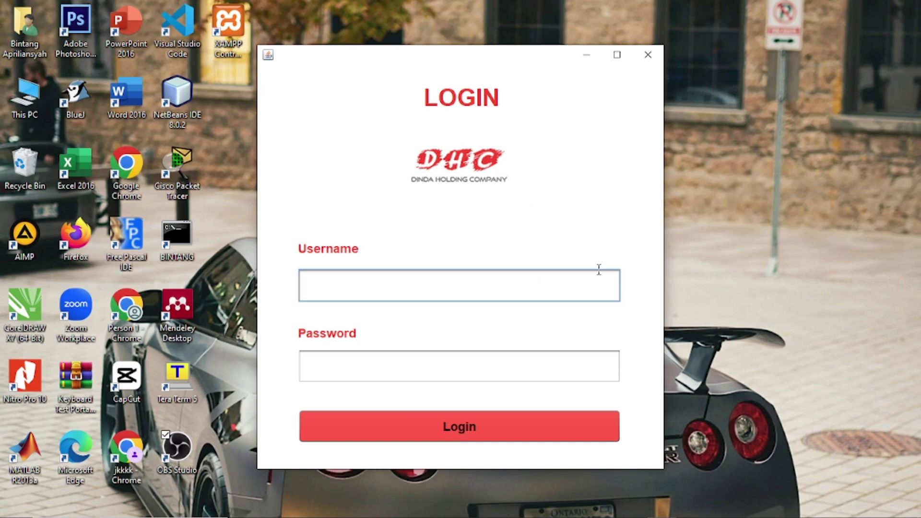
Step: Attempt an admin login with a wrong password and dismiss the error message
{"action": "type", "text": "admin"}
{"action": "left_click", "coordinate": [583, 365]}
{"action": "type", "text": "123"}
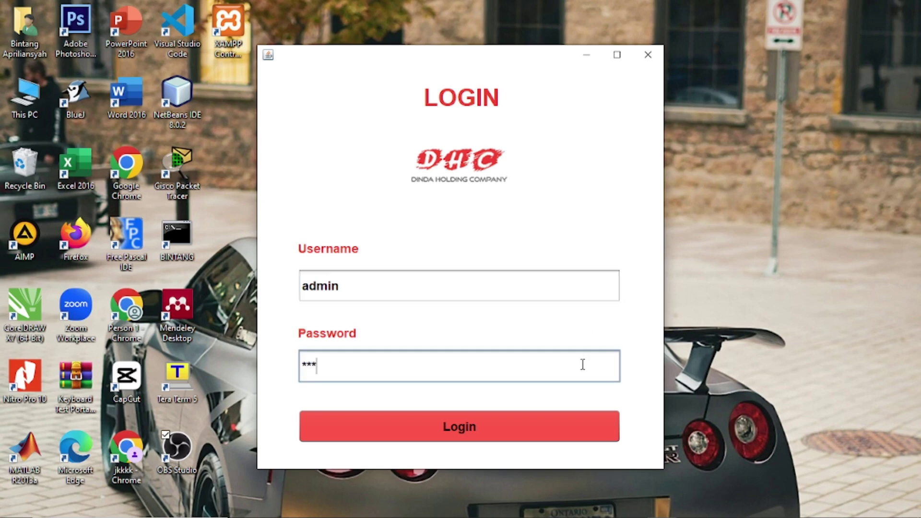
{"action": "type", "text": "4"}
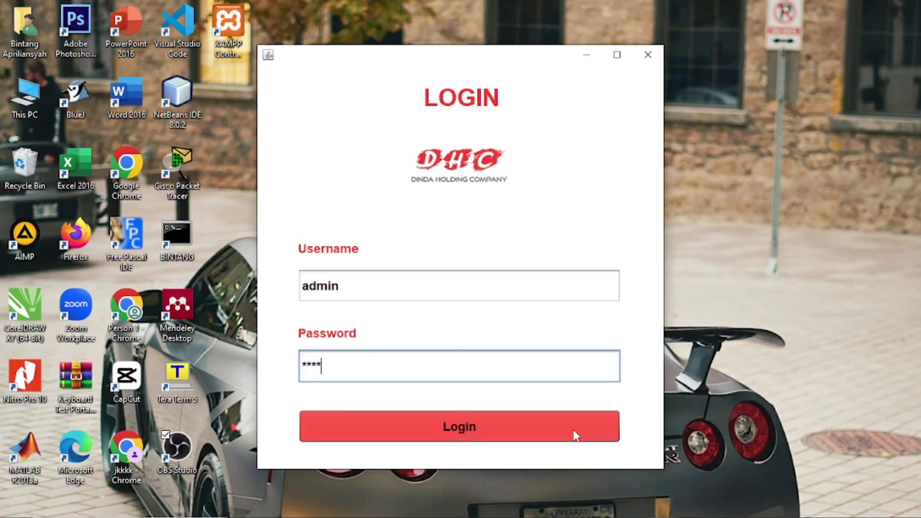
{"action": "left_click", "coordinate": [576, 435]}
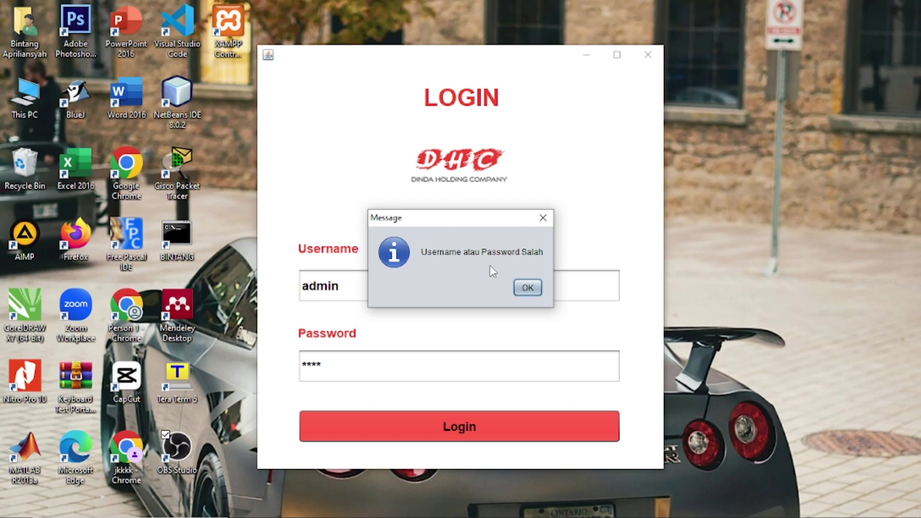
{"action": "left_click", "coordinate": [528, 288]}
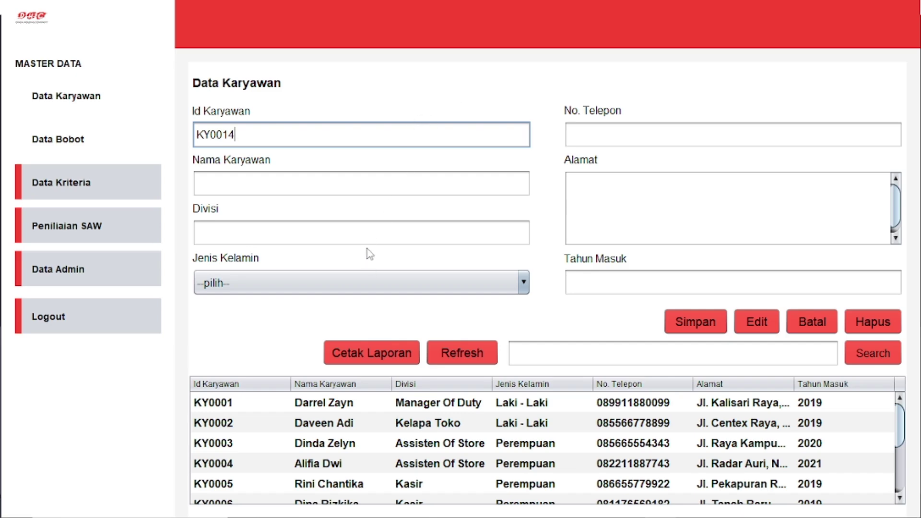
Step: Enter the employee's name, division Marketing and Jenis Kelamin Laki - Laki
{"action": "left_click", "coordinate": [354, 289]}
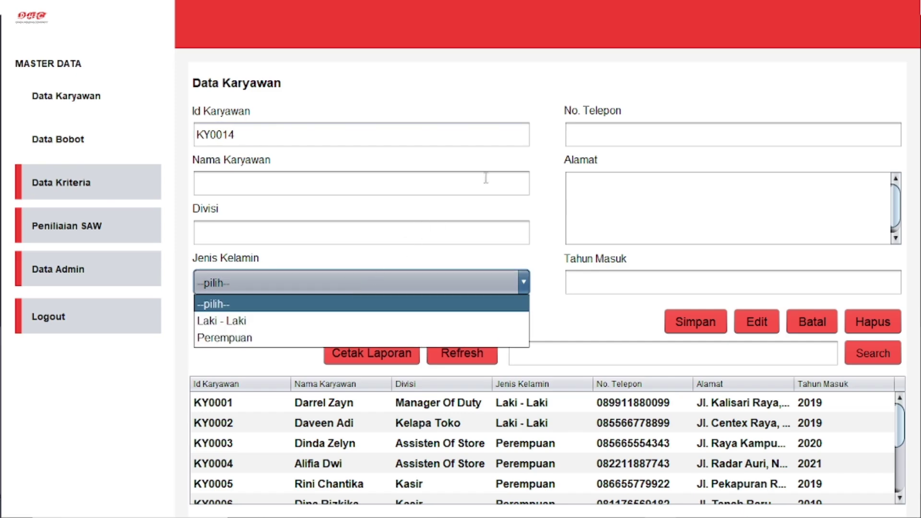
{"action": "left_click", "coordinate": [618, 128]}
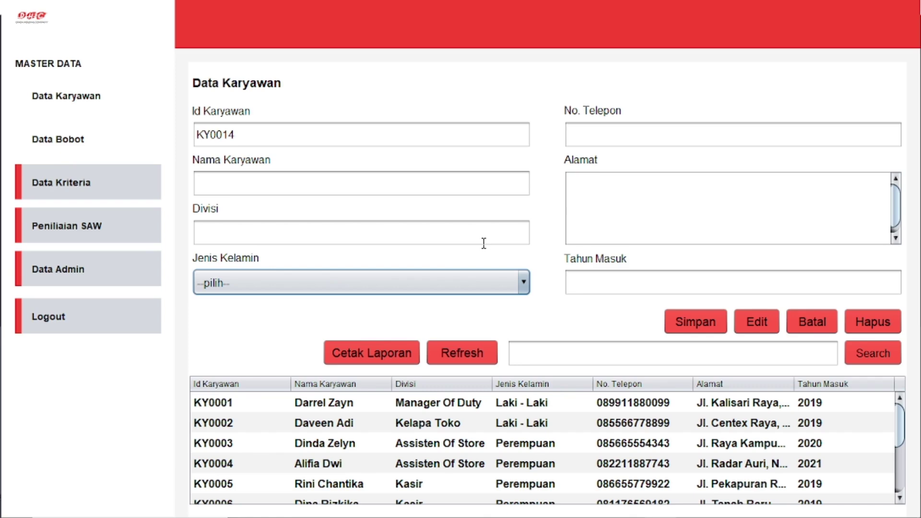
{"action": "left_click", "coordinate": [462, 185]}
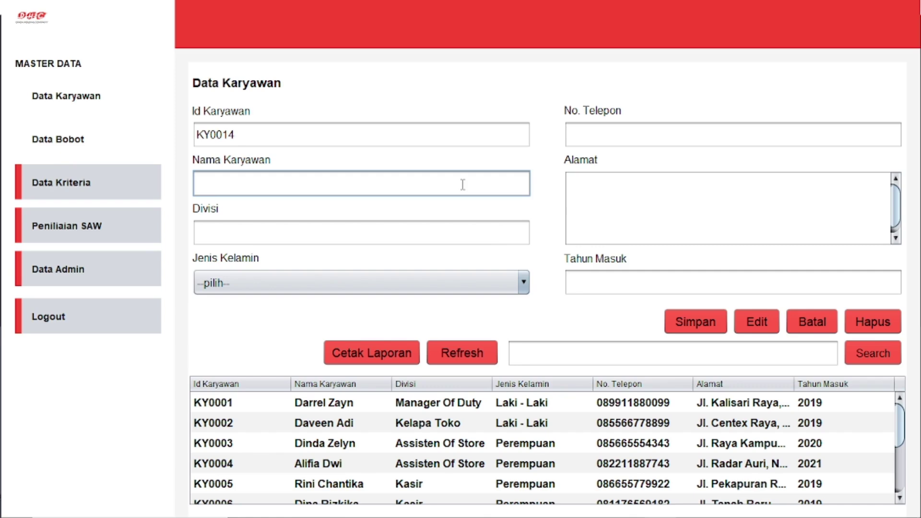
{"action": "type", "text": "Rudi"}
{"action": "left_click", "coordinate": [465, 239]}
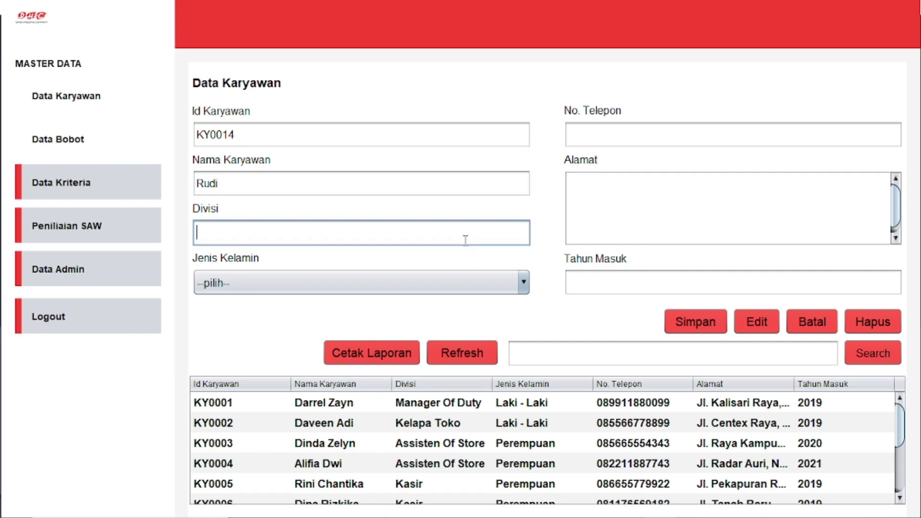
{"action": "type", "text": "Marketing"}
{"action": "left_click", "coordinate": [455, 287]}
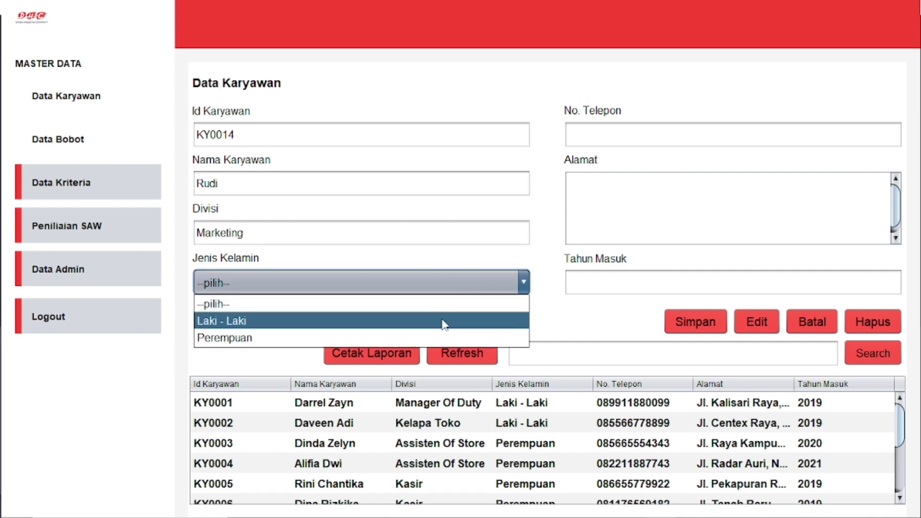
{"action": "left_click", "coordinate": [444, 324]}
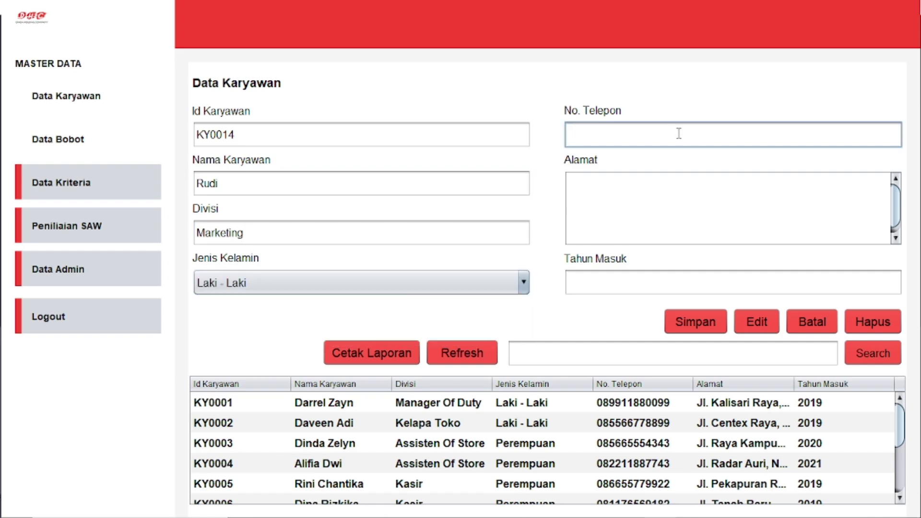
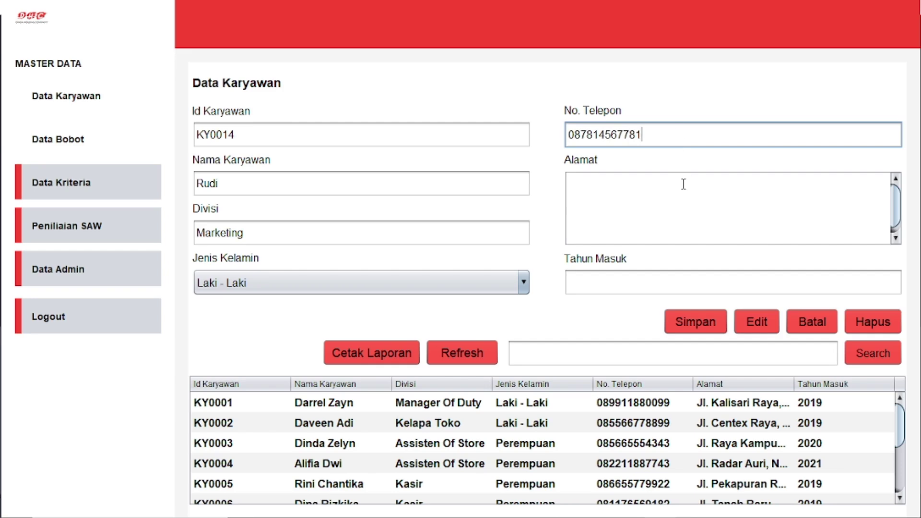
Step: Fill in the employee's phone number, address and Tahun Masuk 2021
{"action": "left_click", "coordinate": [680, 183]}
{"action": "type", "text": "K"}
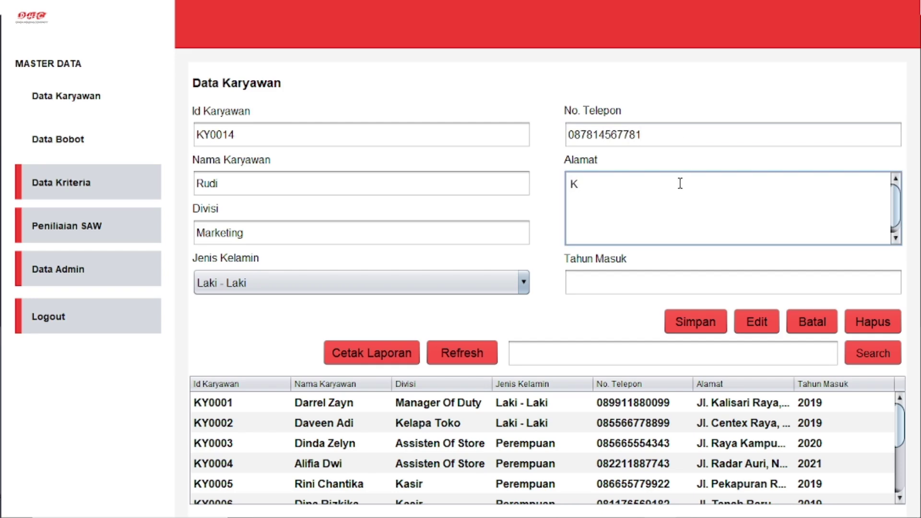
{"action": "key", "text": "BackSpace"}
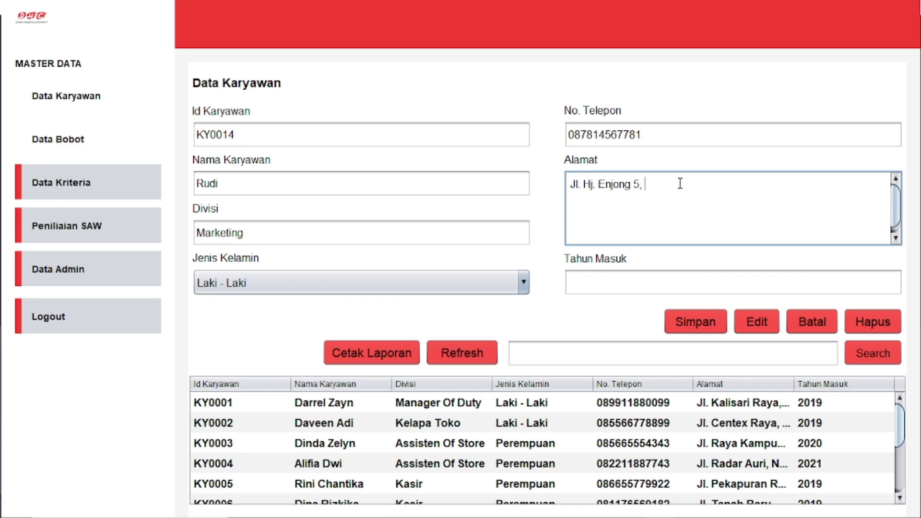
{"action": "left_click", "coordinate": [682, 286]}
{"action": "type", "text": "202"}
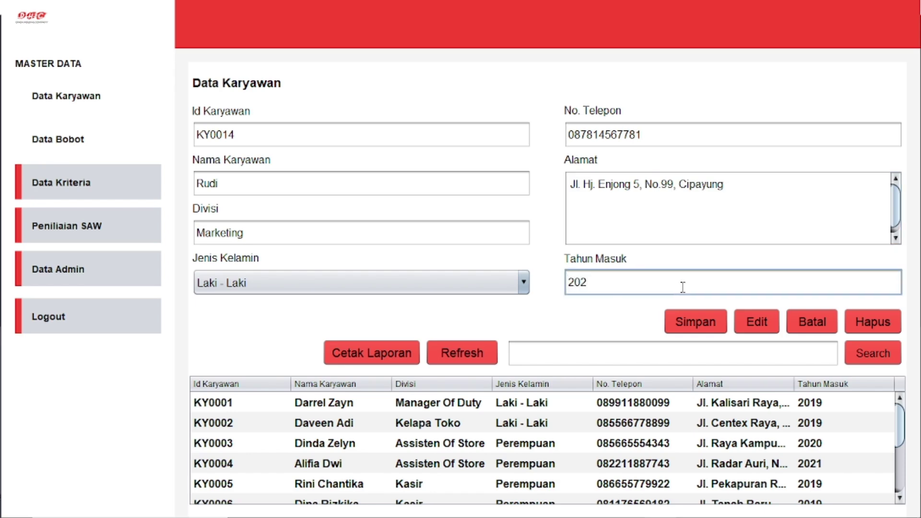
{"action": "type", "text": "1"}
Step: Save new employee KY0014 and select its row at the bottom of the table
{"action": "left_click", "coordinate": [708, 335]}
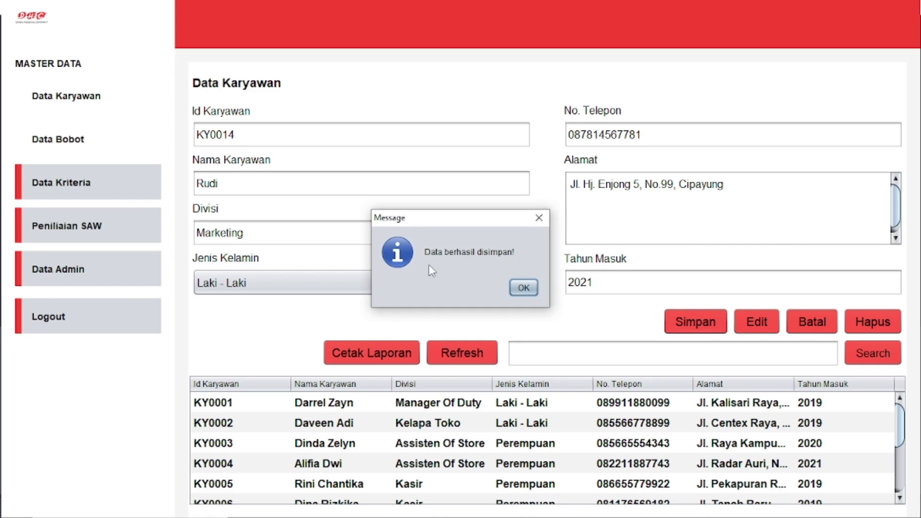
{"action": "left_click", "coordinate": [523, 287]}
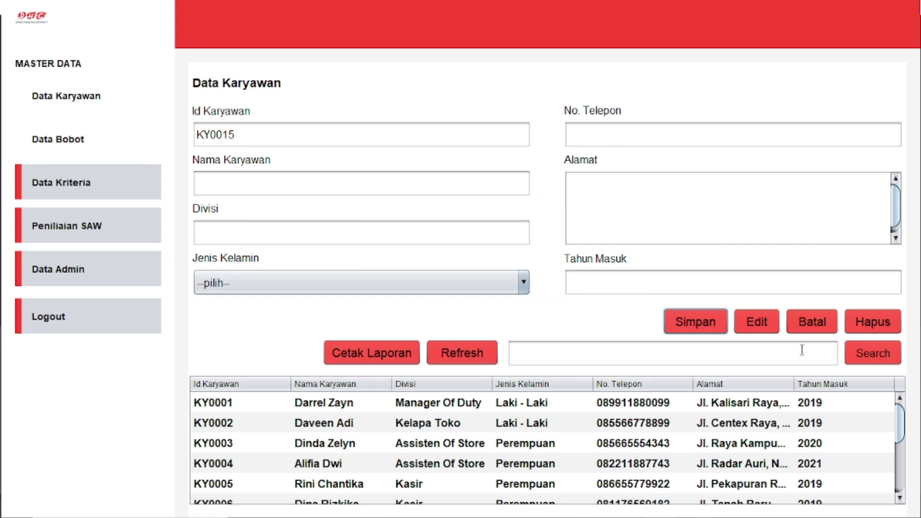
{"action": "left_click_drag", "start_coordinate": [903, 422], "coordinate": [904, 480]}
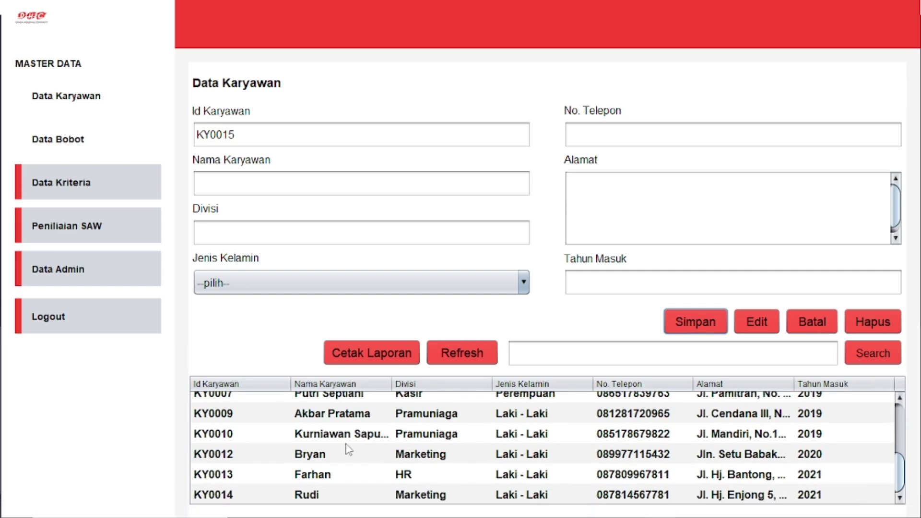
{"action": "left_click", "coordinate": [305, 497]}
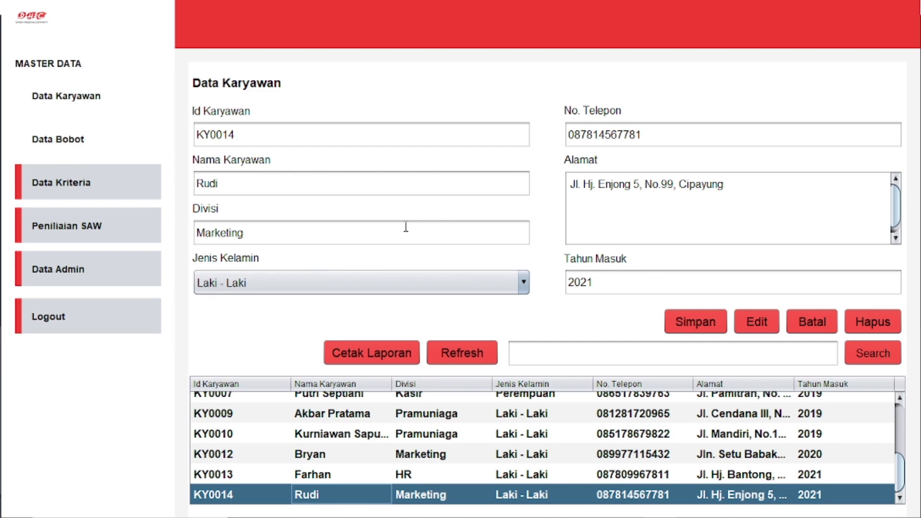
Step: Lengthen KY0014's name with the added words and save the edit
{"action": "left_click", "coordinate": [307, 181]}
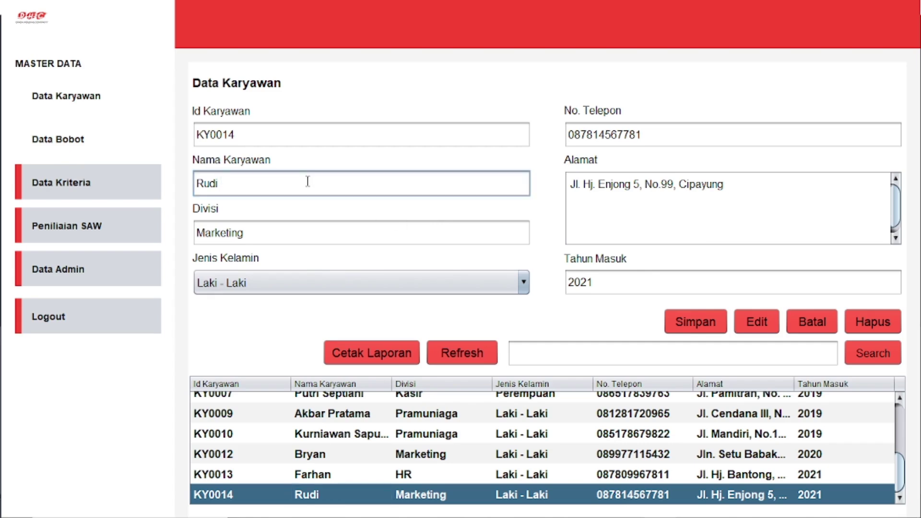
{"action": "type", "text": "Golden Boy"}
{"action": "left_click", "coordinate": [758, 320]}
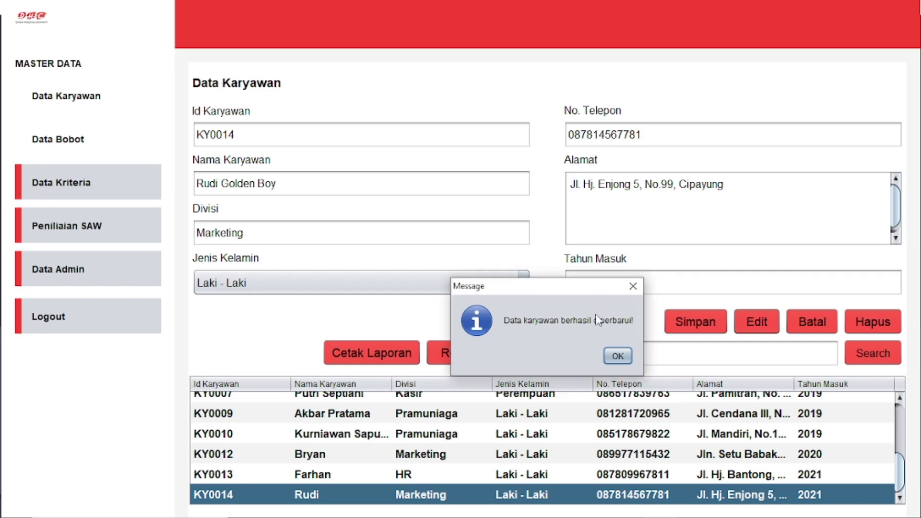
{"action": "left_click", "coordinate": [623, 356]}
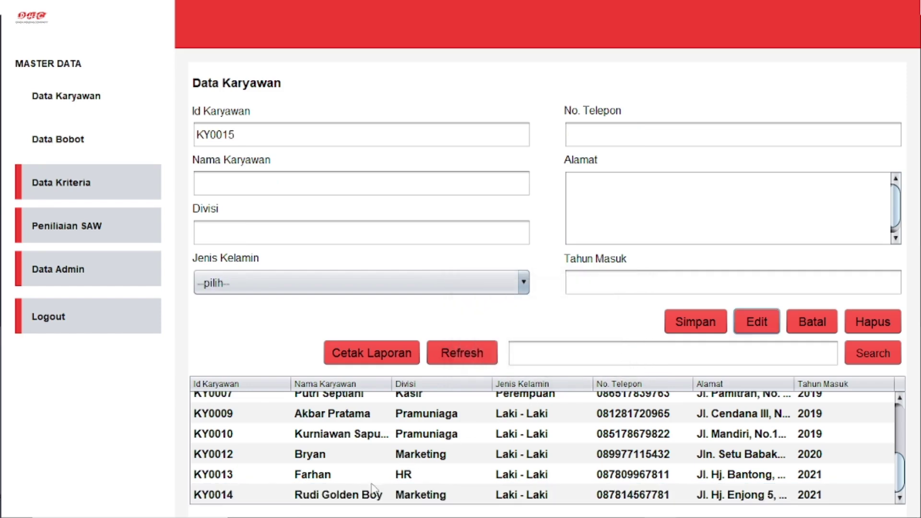
Step: Select employee KY0014 and delete it, confirming the deletion
{"action": "left_click", "coordinate": [357, 495]}
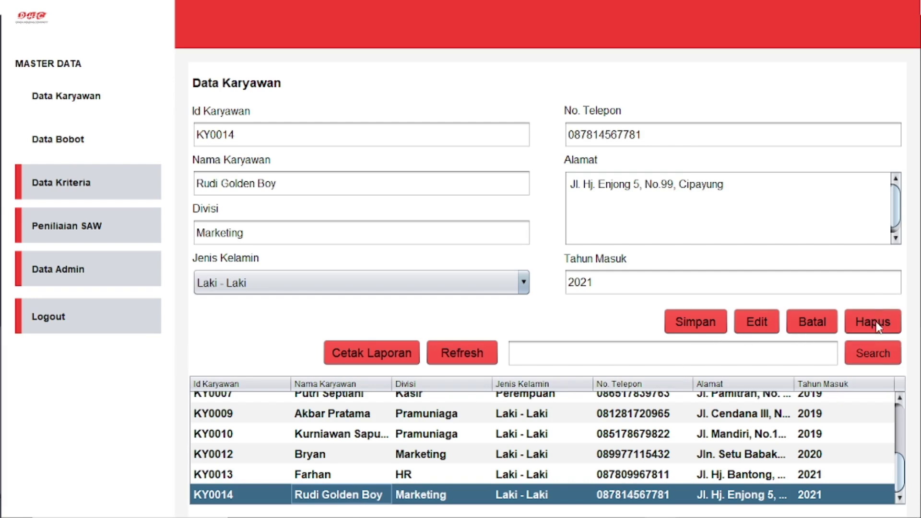
{"action": "scroll", "coordinate": [904, 480], "scroll_direction": "up", "scroll_amount": 2}
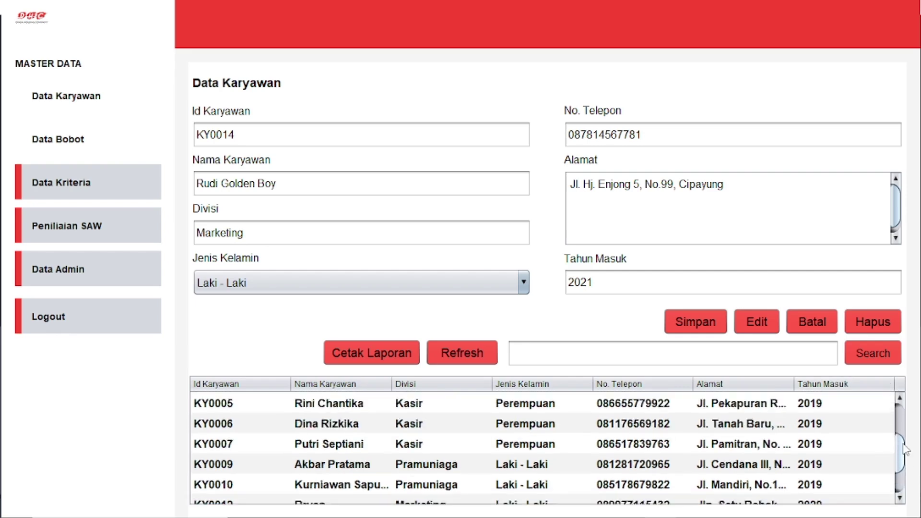
{"action": "scroll", "coordinate": [901, 472], "scroll_direction": "down", "scroll_amount": 2}
{"action": "scroll", "coordinate": [901, 475], "scroll_direction": "down", "scroll_amount": 1}
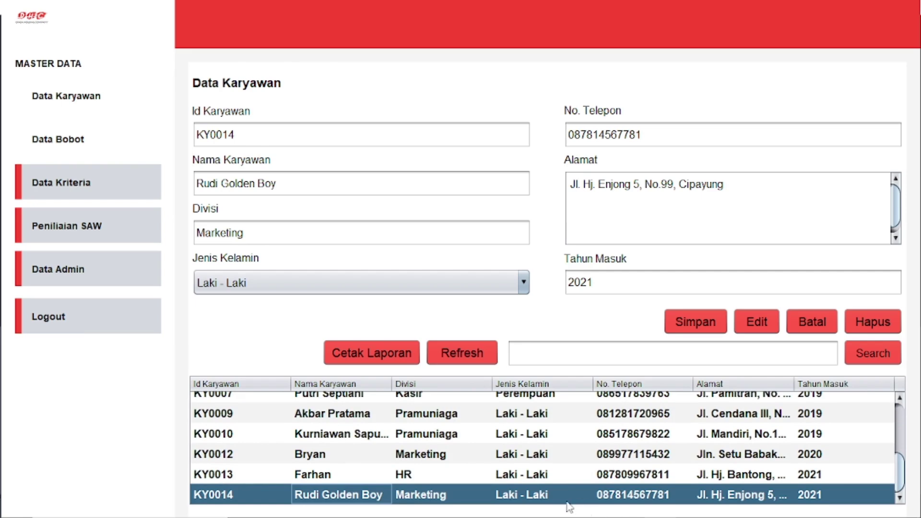
{"action": "left_click", "coordinate": [870, 312]}
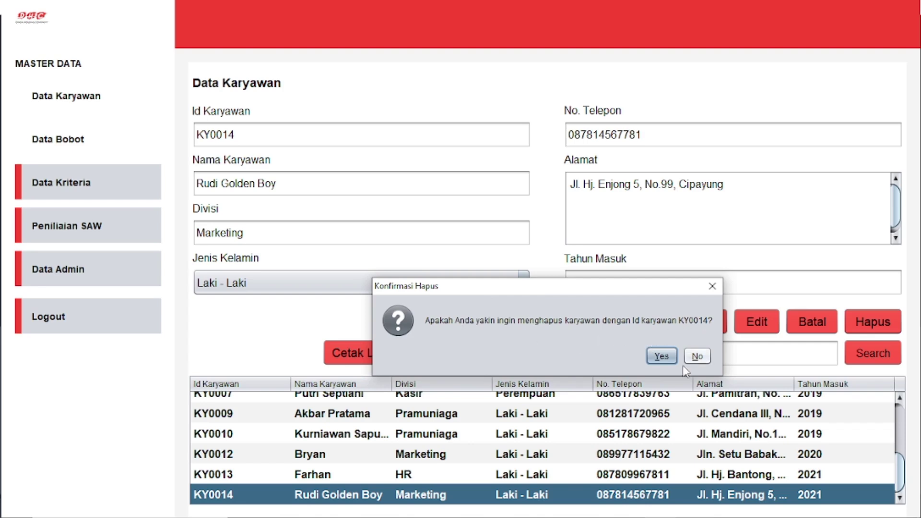
{"action": "left_click", "coordinate": [661, 356]}
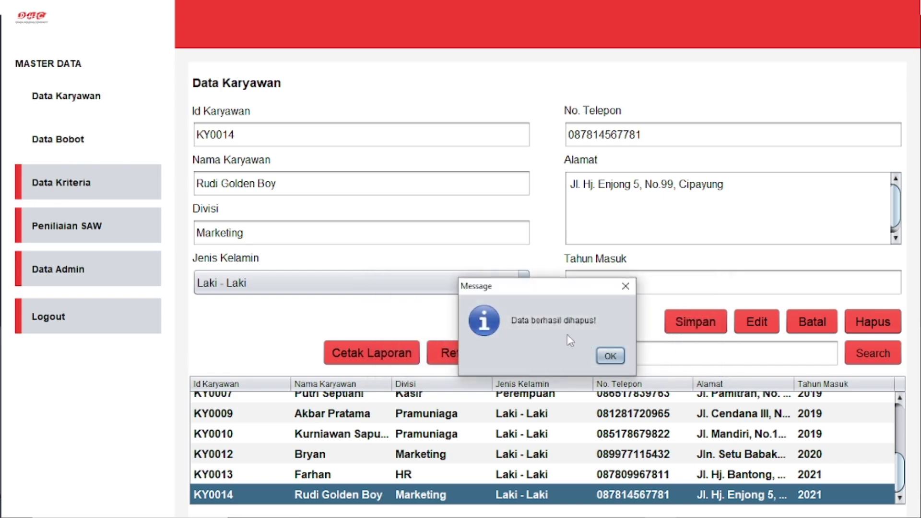
{"action": "left_click", "coordinate": [610, 357]}
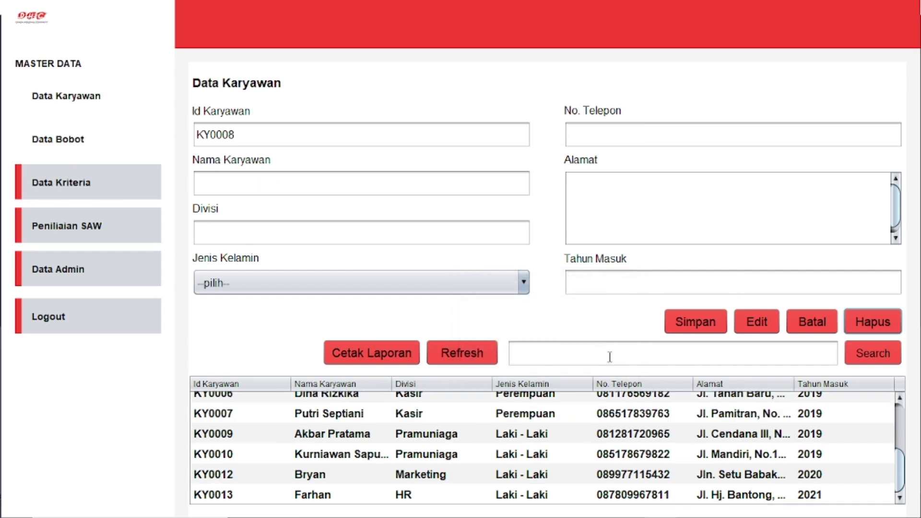
{"action": "left_click", "coordinate": [633, 352]}
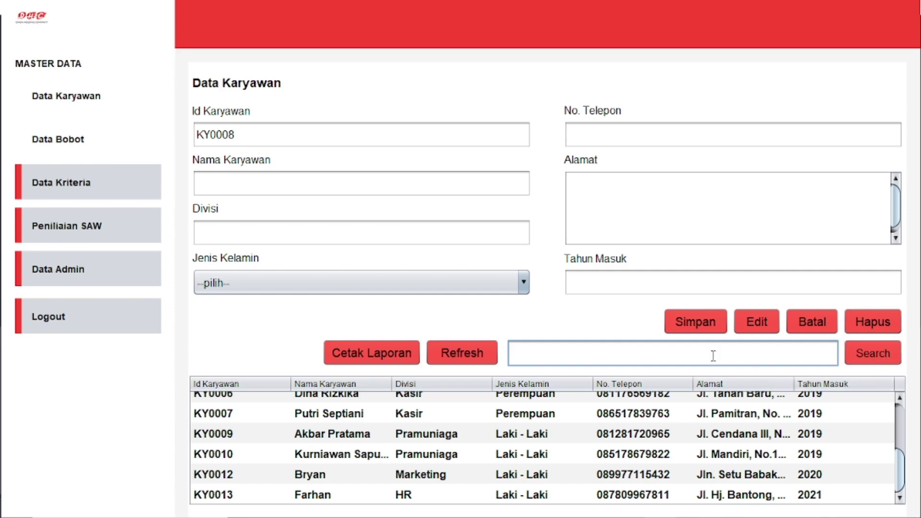
{"action": "type", "text": "Bryan"}
{"action": "left_click", "coordinate": [867, 353]}
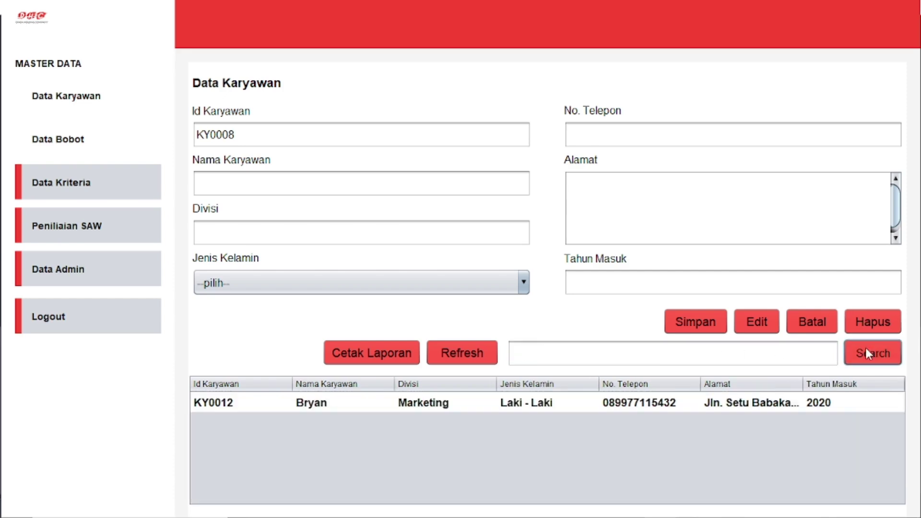
{"action": "left_click", "coordinate": [747, 407]}
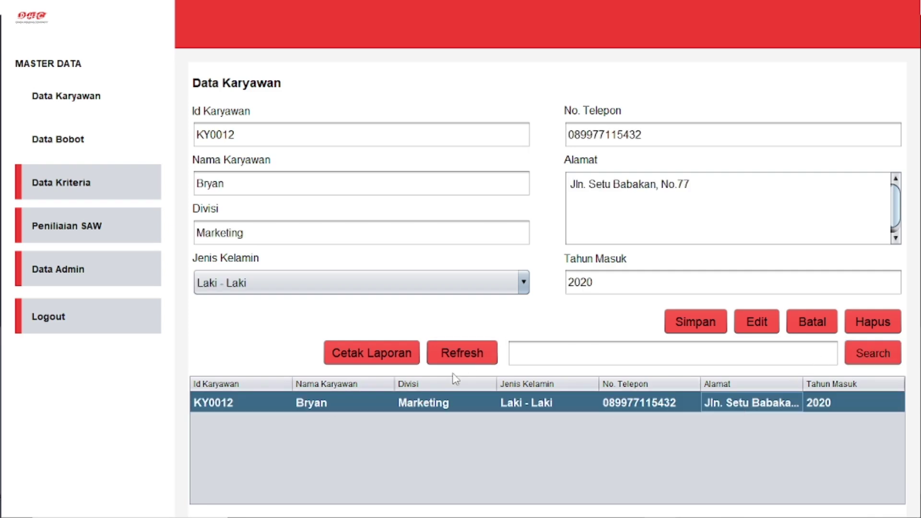
{"action": "left_click", "coordinate": [463, 346]}
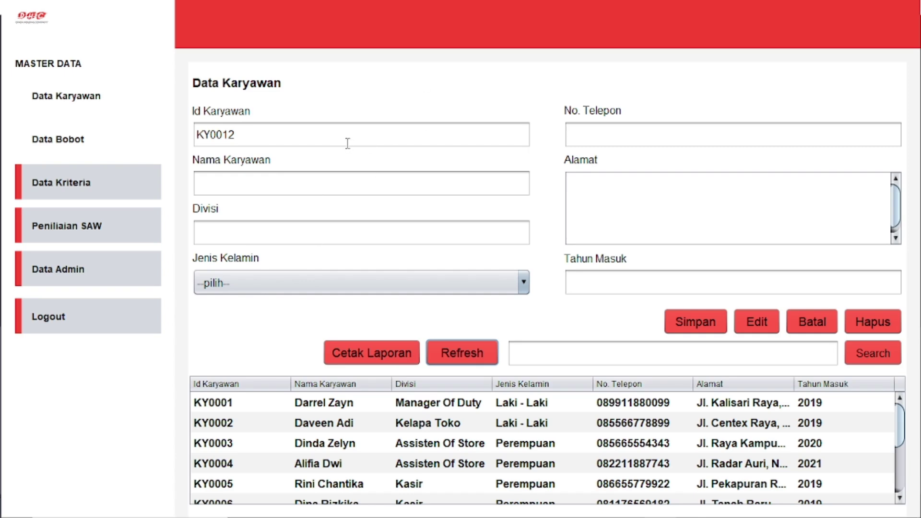
{"action": "left_click", "coordinate": [408, 352]}
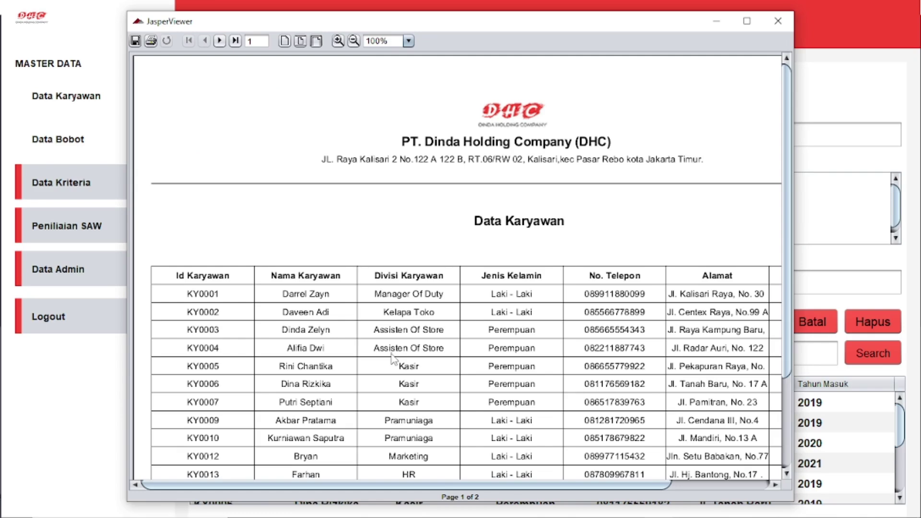
{"action": "left_click", "coordinate": [748, 22]}
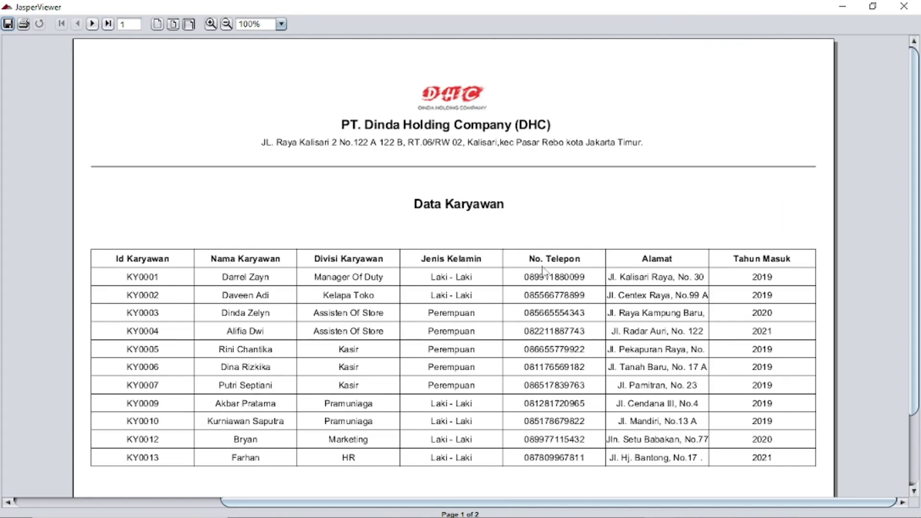
{"action": "scroll", "coordinate": [326, 295], "scroll_direction": "down", "scroll_amount": 3}
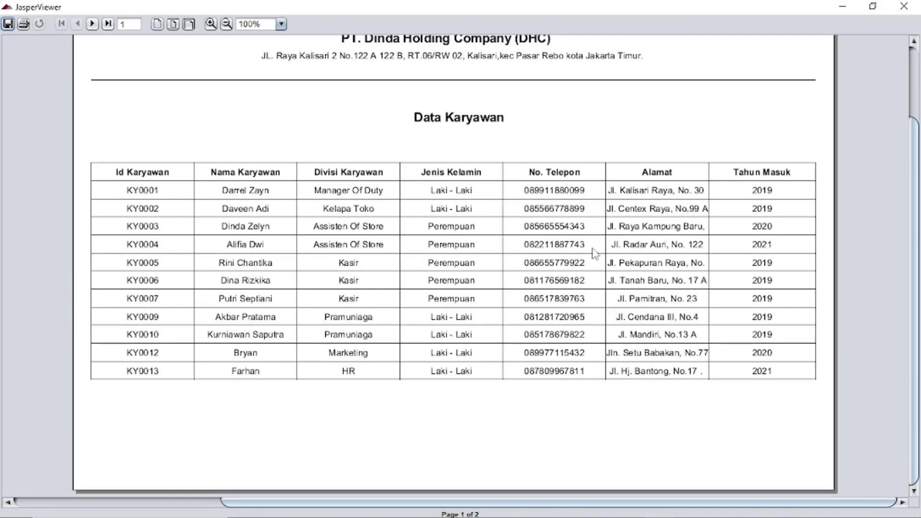
{"action": "scroll", "coordinate": [477, 256], "scroll_direction": "up", "scroll_amount": 3}
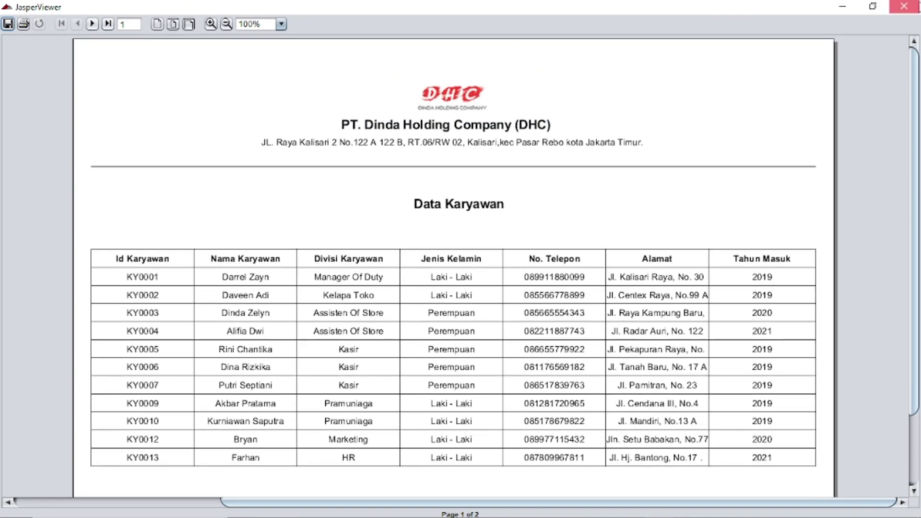
{"action": "left_click", "coordinate": [872, 7]}
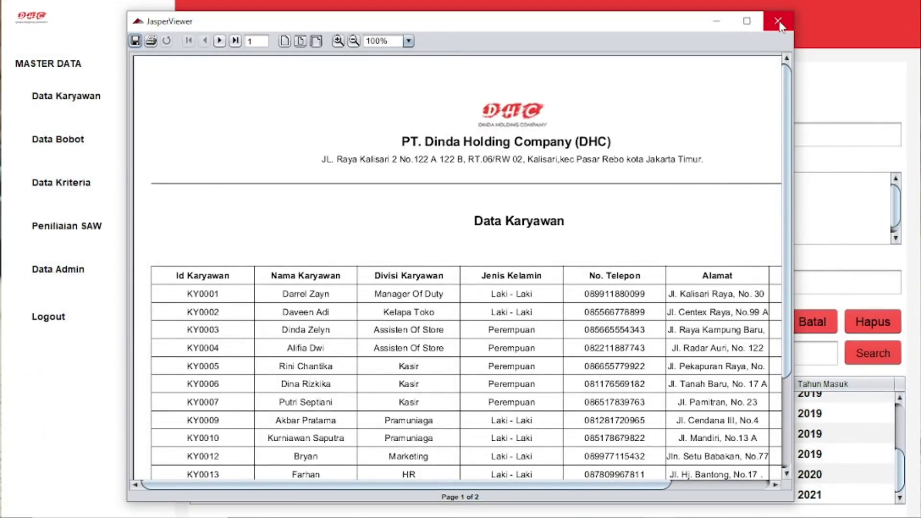
{"action": "left_click", "coordinate": [778, 22]}
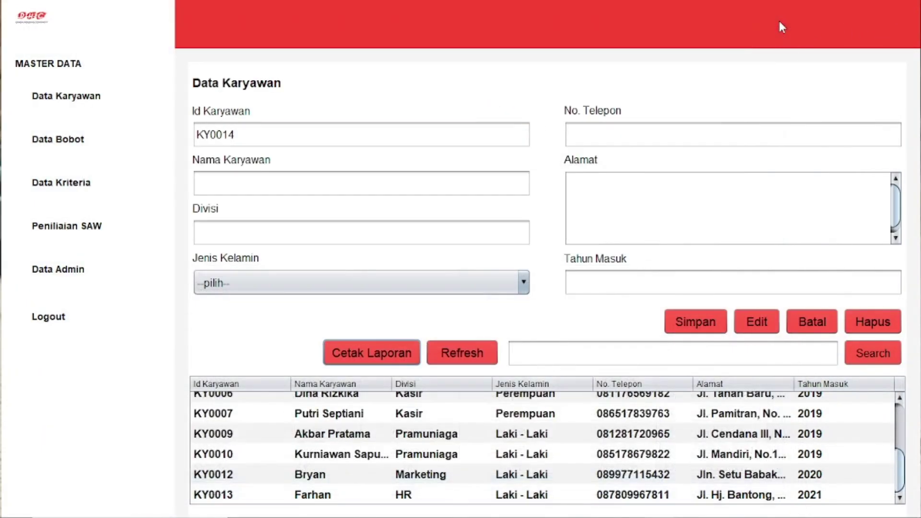
Step: Open Data Bobot with weights 50, 20, 20, 10 and view its printed report
{"action": "left_click", "coordinate": [96, 151]}
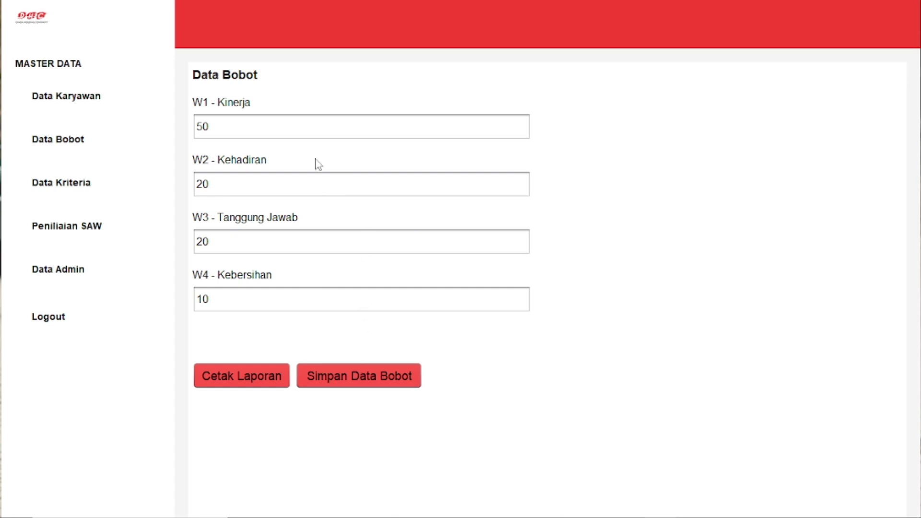
{"action": "left_click", "coordinate": [249, 380]}
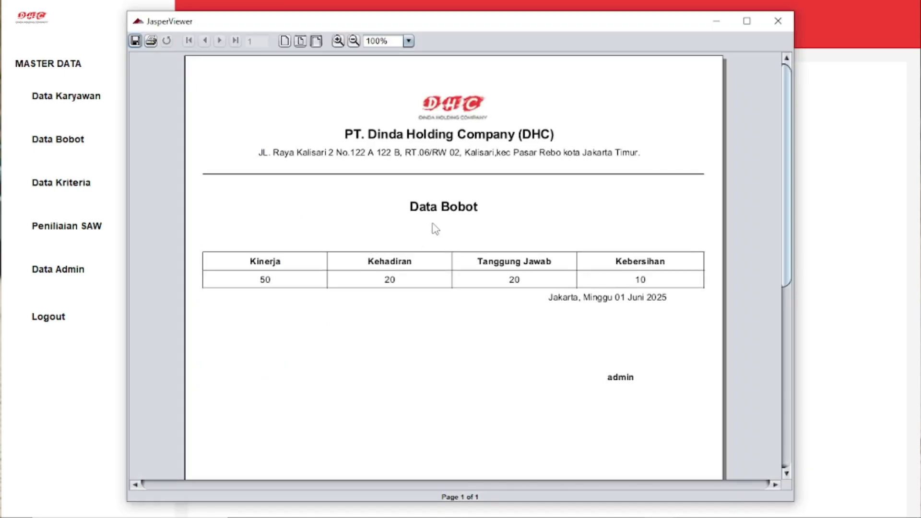
{"action": "scroll", "coordinate": [432, 230], "scroll_direction": "down", "scroll_amount": 3}
{"action": "scroll", "coordinate": [427, 206], "scroll_direction": "up", "scroll_amount": 3}
{"action": "left_click", "coordinate": [772, 19]}
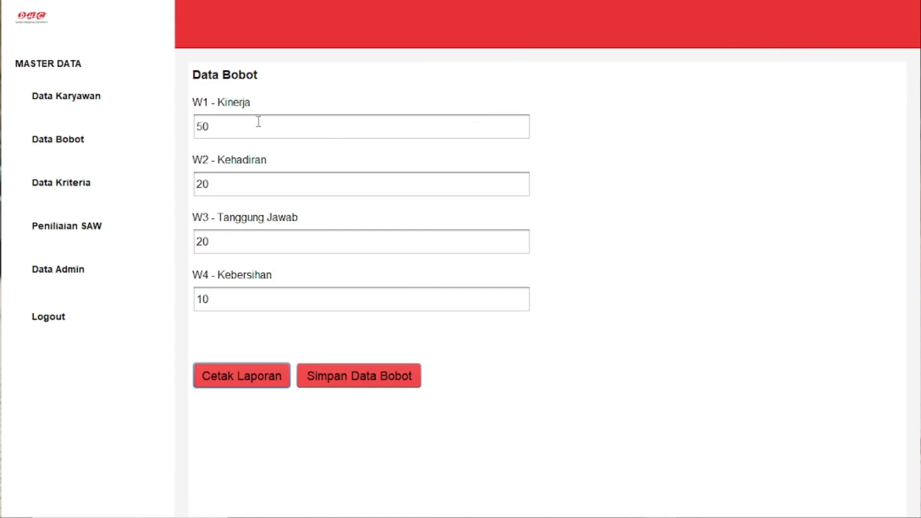
Step: Open Data Kriteria and choose the employee for new criteria record KR0013
{"action": "left_click", "coordinate": [115, 193]}
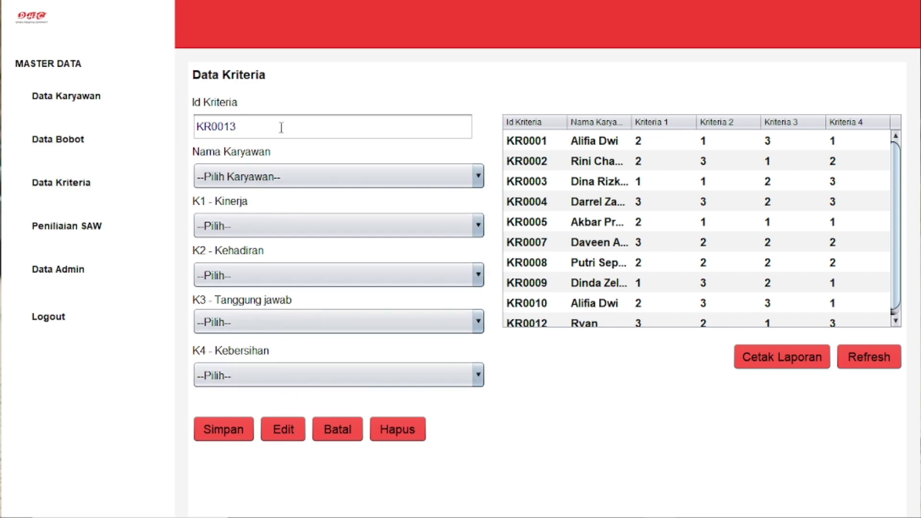
{"action": "left_click", "coordinate": [314, 181]}
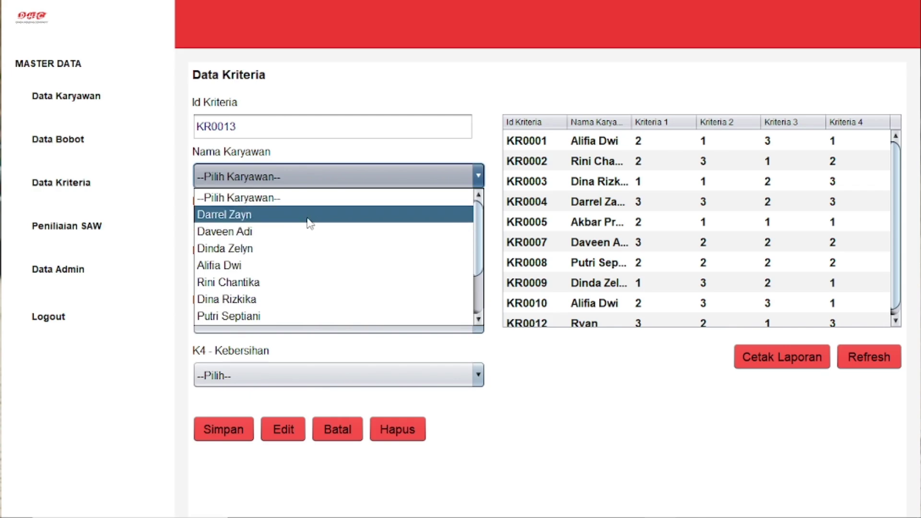
{"action": "scroll", "coordinate": [311, 221], "scroll_direction": "down", "scroll_amount": 2}
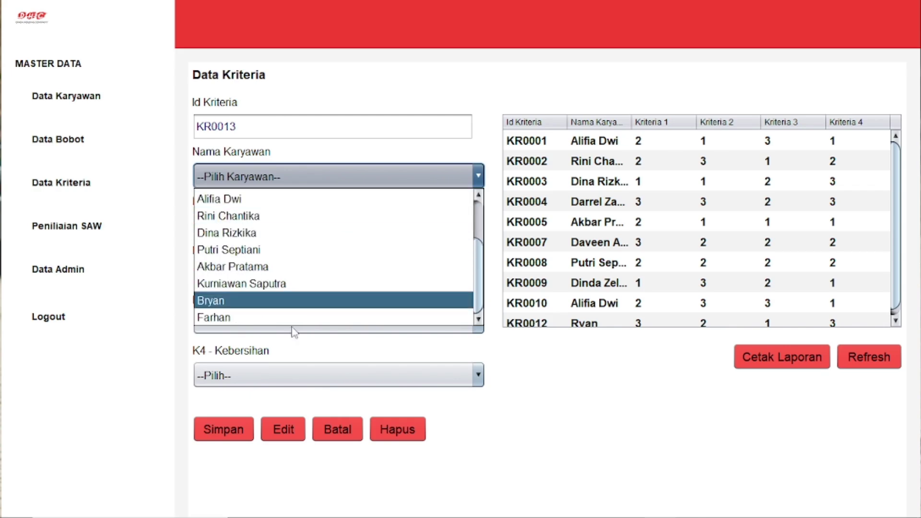
{"action": "left_click", "coordinate": [278, 317]}
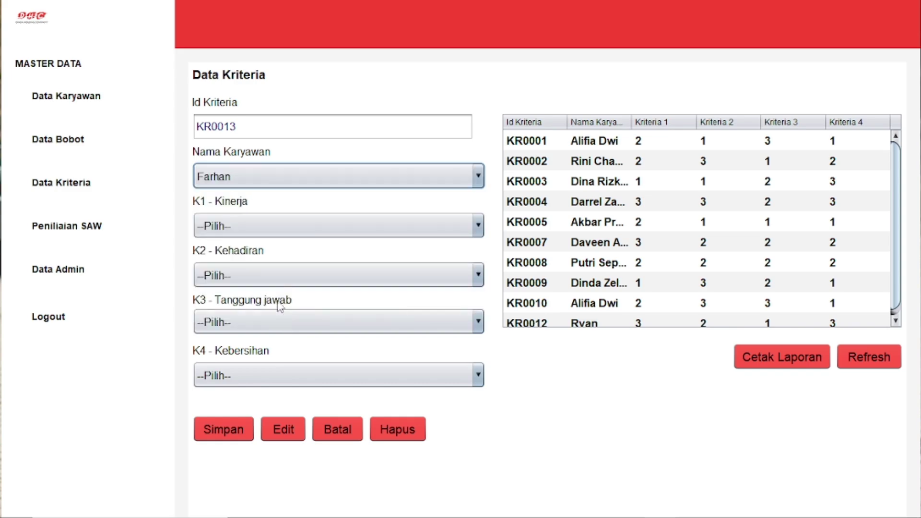
Step: Score Kinerja 3, Kehadiran 2, Tanggung jawab 3 and Kebersihan 3
{"action": "left_click", "coordinate": [292, 235]}
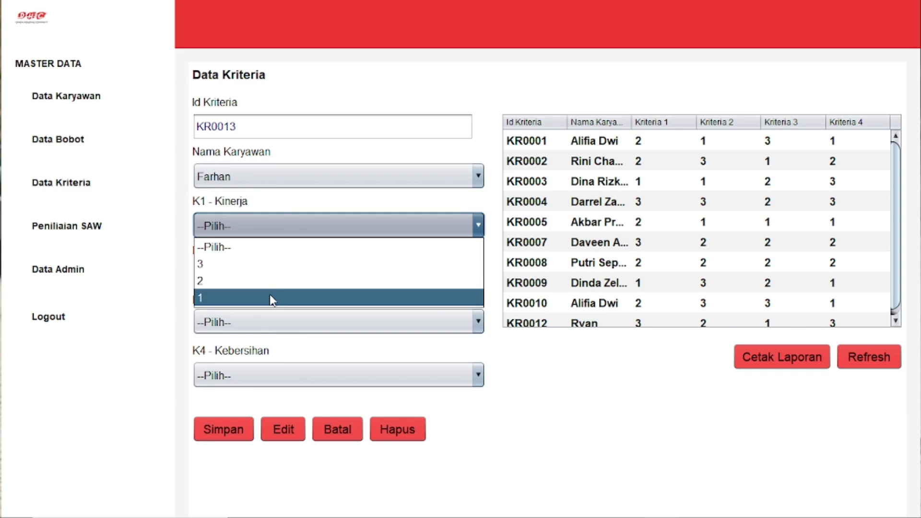
{"action": "left_click", "coordinate": [257, 266]}
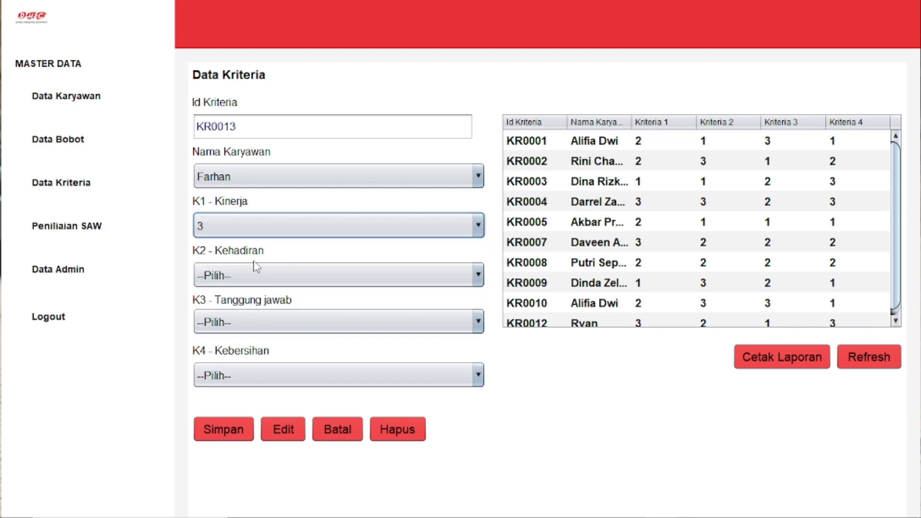
{"action": "left_click", "coordinate": [284, 276]}
{"action": "left_click", "coordinate": [281, 327]}
{"action": "left_click", "coordinate": [276, 320]}
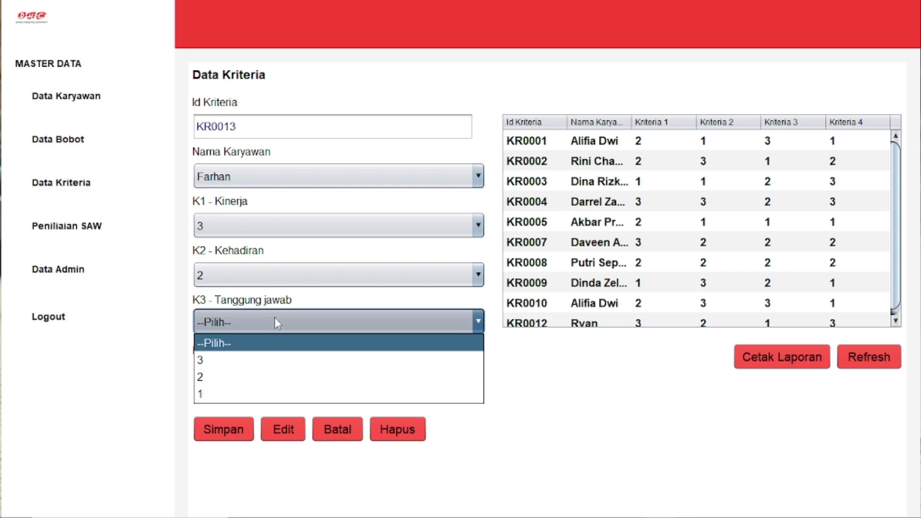
{"action": "left_click", "coordinate": [280, 360]}
{"action": "left_click", "coordinate": [281, 373]}
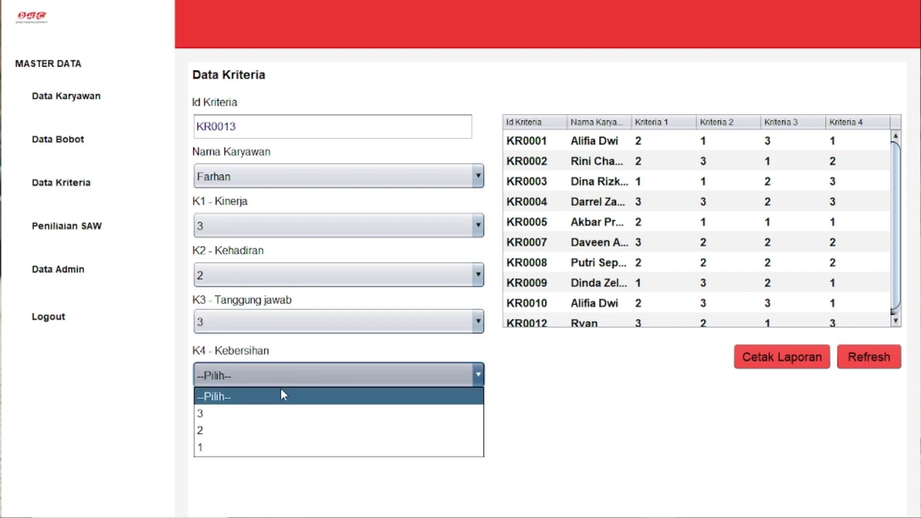
{"action": "left_click", "coordinate": [272, 412]}
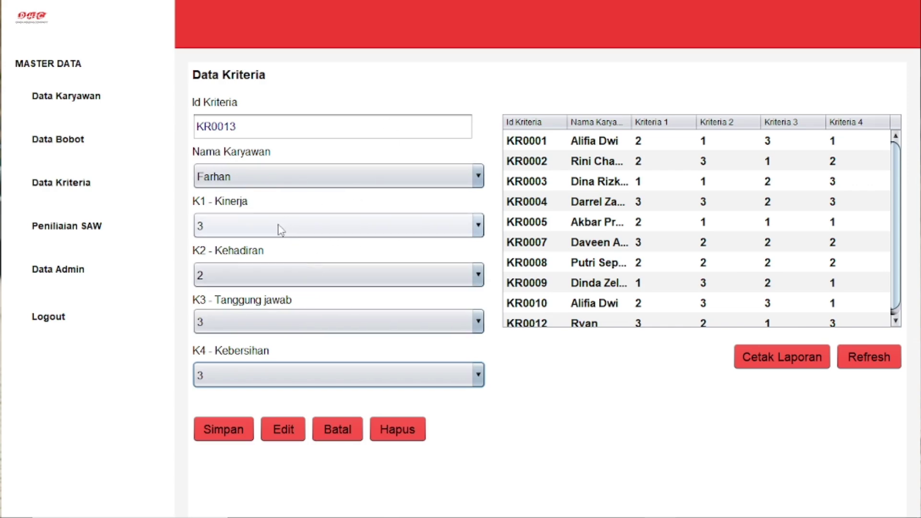
Step: Save criteria record KR0013 and reload its row from the bottom of the table
{"action": "mouse_move", "coordinate": [288, 515]}
{"action": "left_click", "coordinate": [229, 423]}
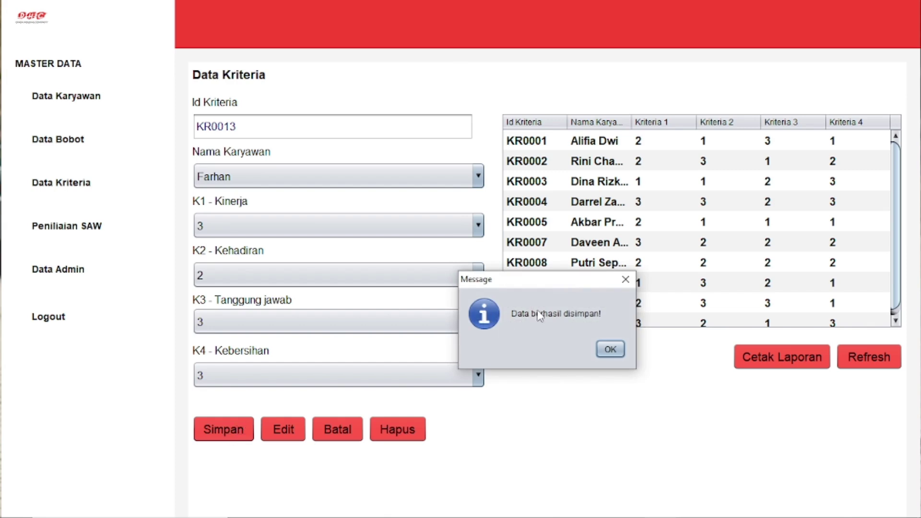
{"action": "left_click", "coordinate": [609, 349]}
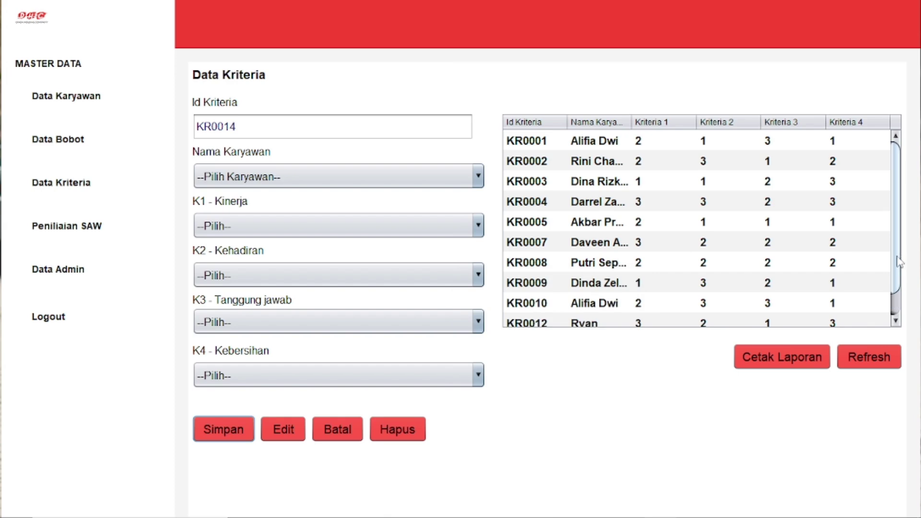
{"action": "scroll", "coordinate": [897, 259], "scroll_direction": "down", "scroll_amount": 1}
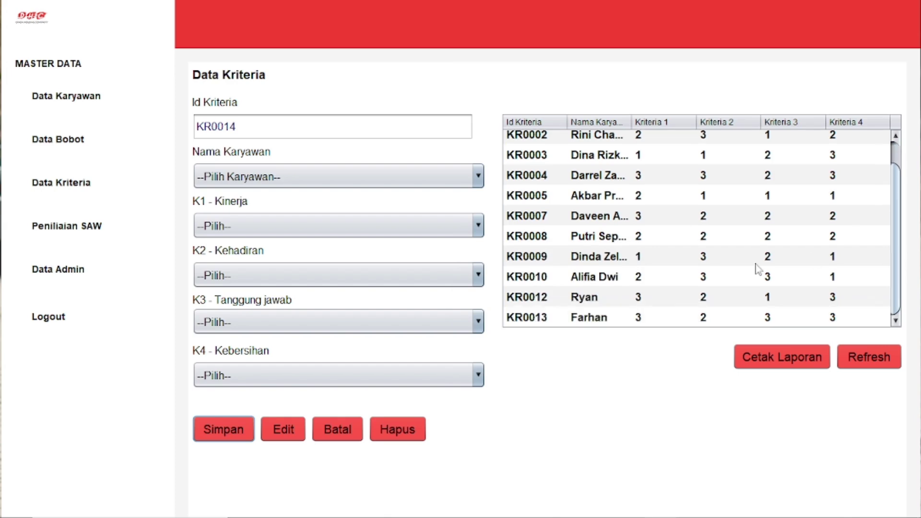
{"action": "left_click", "coordinate": [554, 322]}
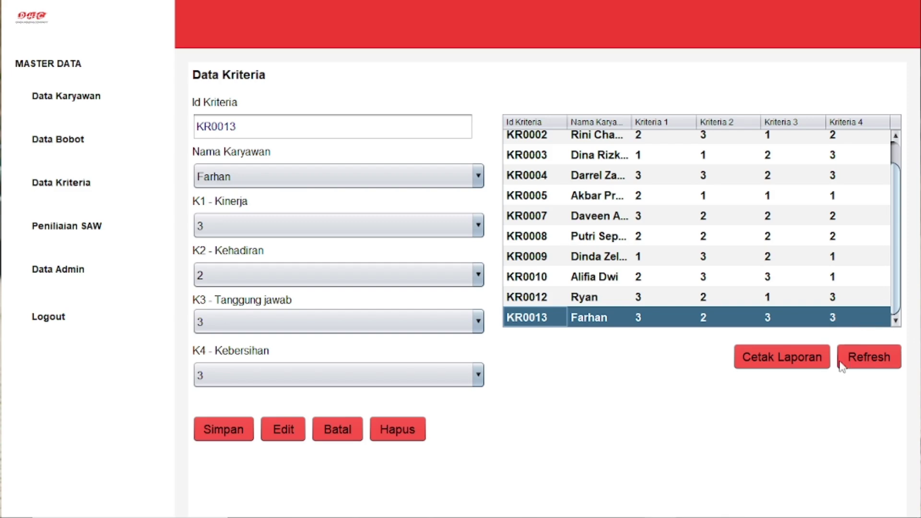
Step: View the two-page Data Kriteria report (KR0001–KR0013) full screen, then close it
{"action": "left_click", "coordinate": [774, 365]}
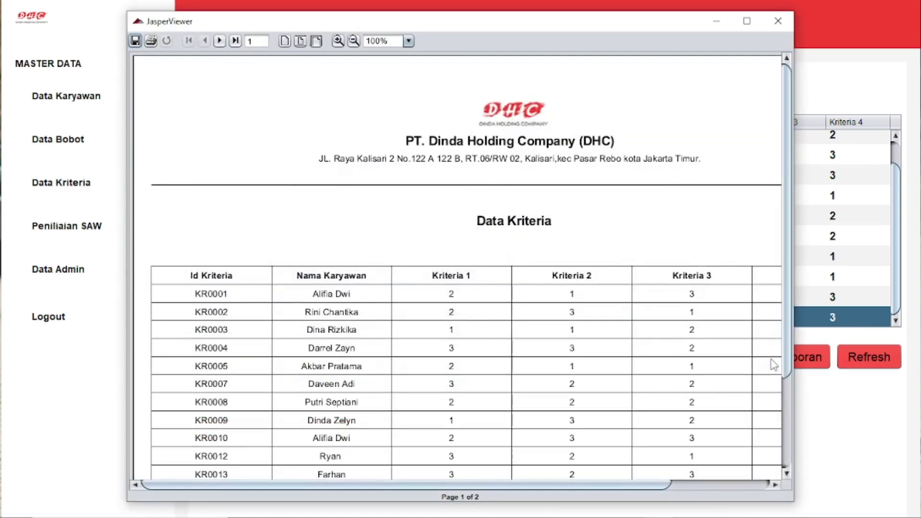
{"action": "scroll", "coordinate": [672, 211], "scroll_direction": "down", "scroll_amount": 3}
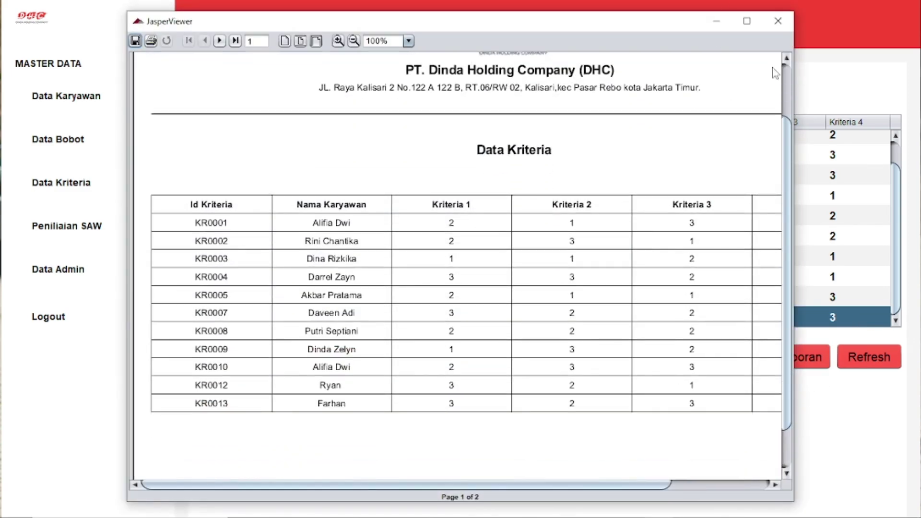
{"action": "left_click", "coordinate": [745, 22]}
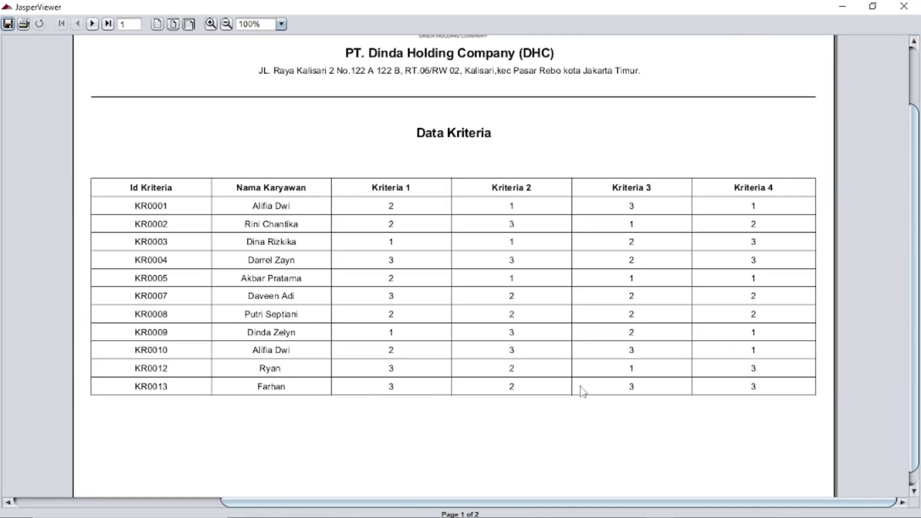
{"action": "scroll", "coordinate": [753, 178], "scroll_direction": "up", "scroll_amount": 3}
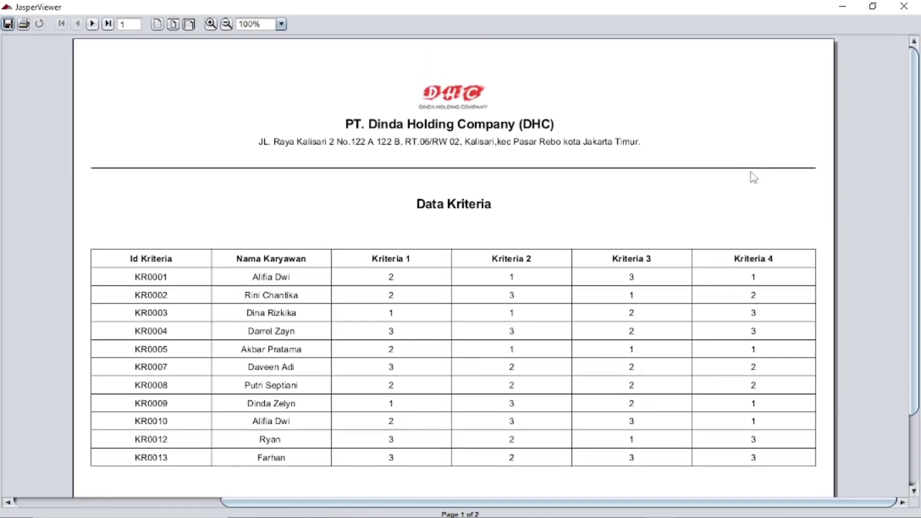
{"action": "left_click", "coordinate": [904, 6]}
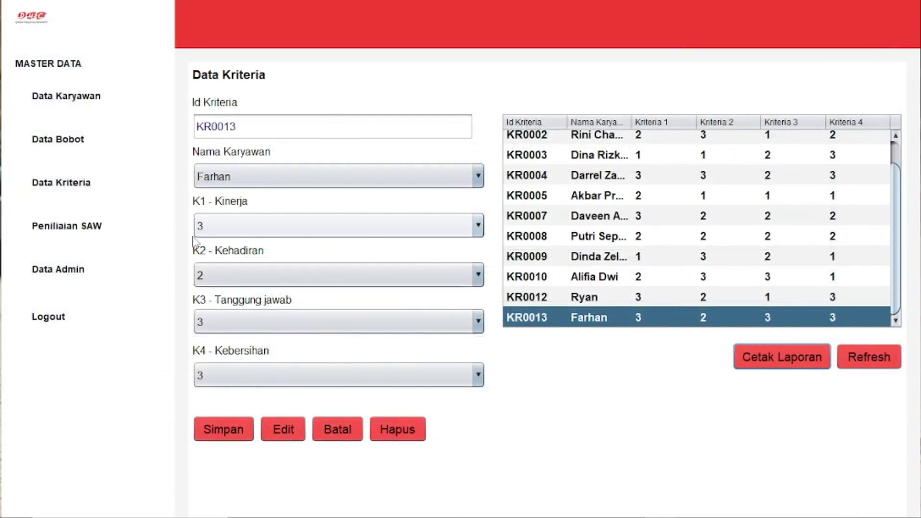
Step: Open the Analisa Metode SAW page from the Penilaian SAW sidebar entry
{"action": "left_click", "coordinate": [70, 234]}
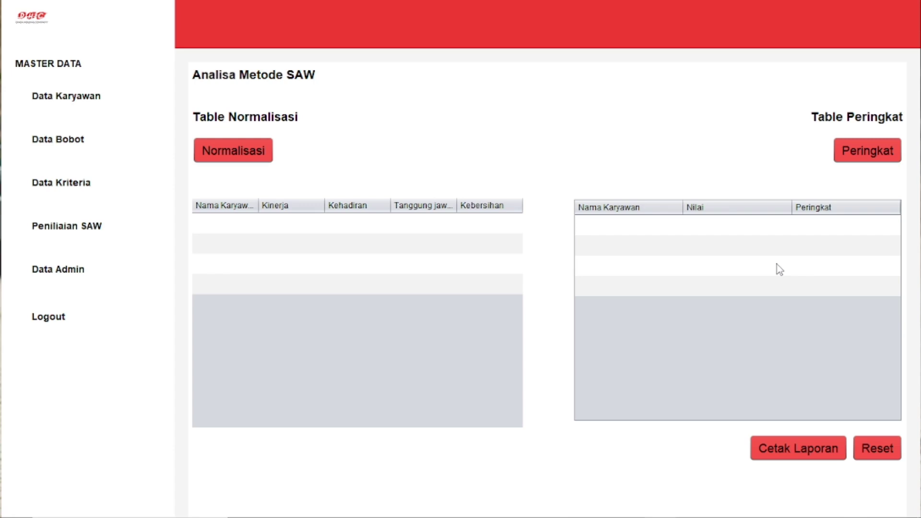
Step: Run Normalisasi to compute each employee's normalised Kinerja, Kehadiran, Tanggung Jawab and Kebersihan values, and review them
{"action": "left_click", "coordinate": [248, 157]}
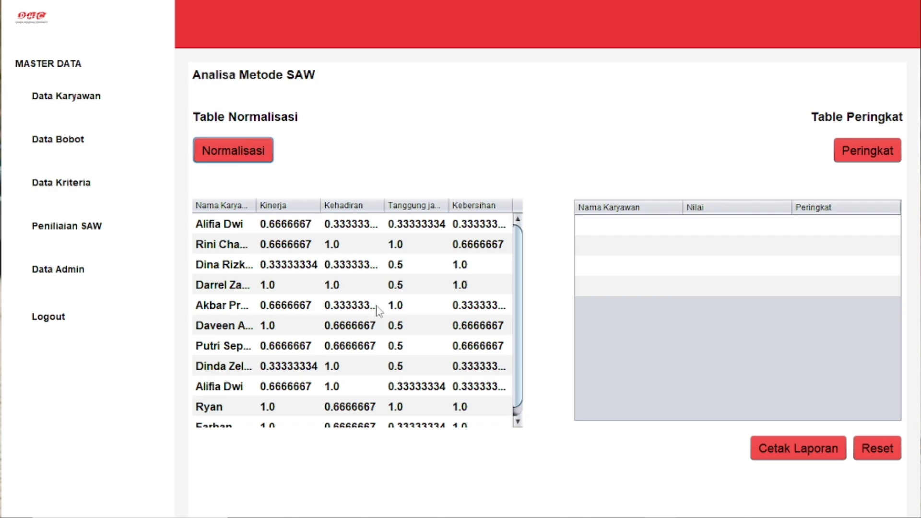
{"action": "scroll", "coordinate": [374, 288], "scroll_direction": "down", "scroll_amount": 1}
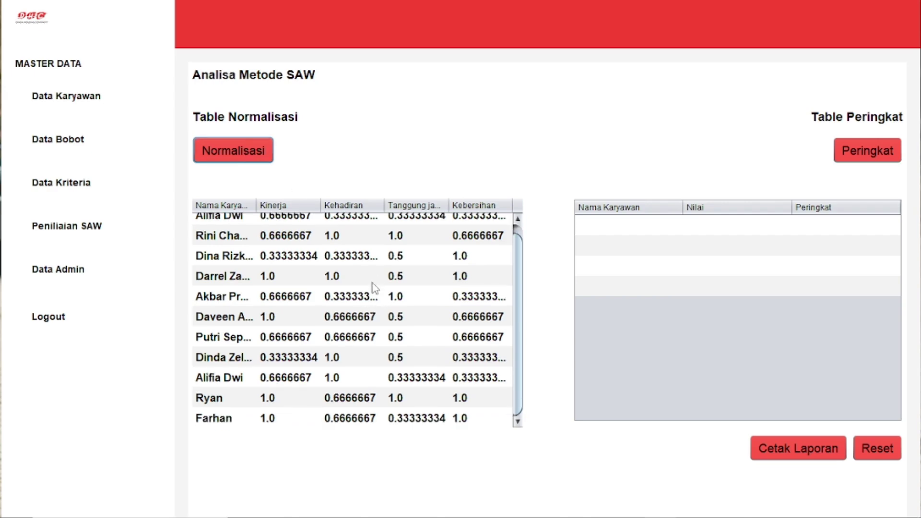
{"action": "scroll", "coordinate": [374, 287], "scroll_direction": "up", "scroll_amount": 1}
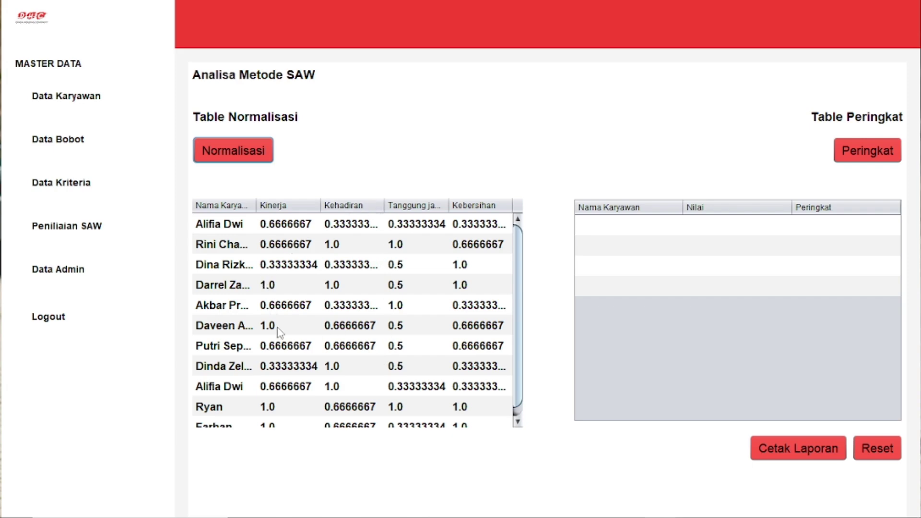
{"action": "scroll", "coordinate": [295, 275], "scroll_direction": "down", "scroll_amount": 1}
{"action": "scroll", "coordinate": [298, 273], "scroll_direction": "up", "scroll_amount": 1}
{"action": "scroll", "coordinate": [509, 305], "scroll_direction": "down", "scroll_amount": 1}
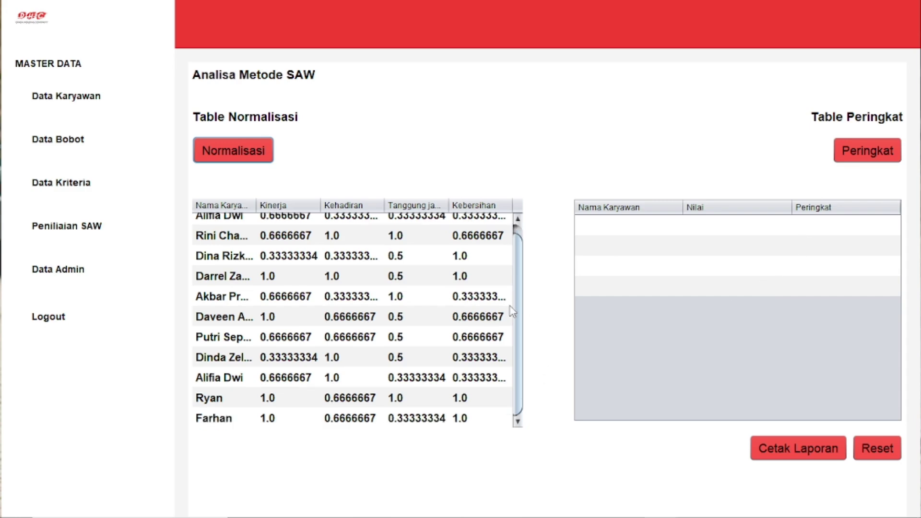
{"action": "scroll", "coordinate": [508, 306], "scroll_direction": "up", "scroll_amount": 1}
{"action": "scroll", "coordinate": [509, 306], "scroll_direction": "down", "scroll_amount": 1}
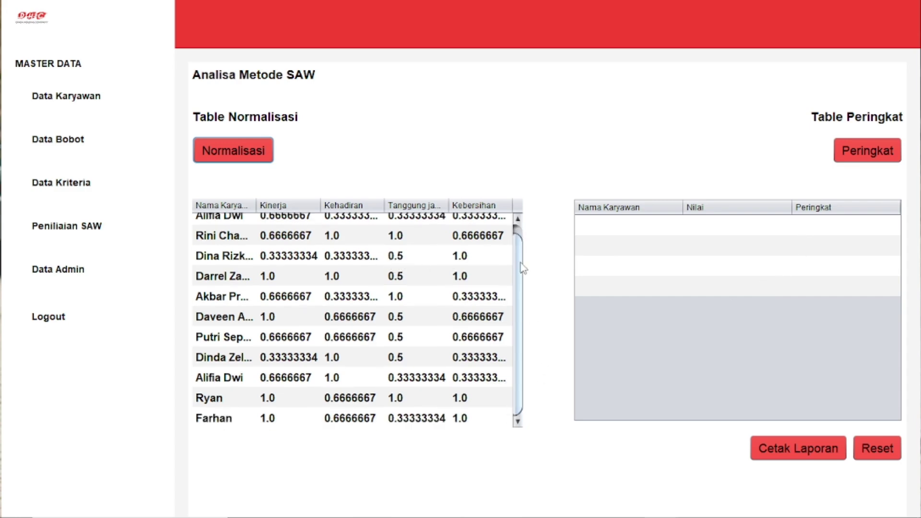
{"action": "scroll", "coordinate": [517, 259], "scroll_direction": "up", "scroll_amount": 1}
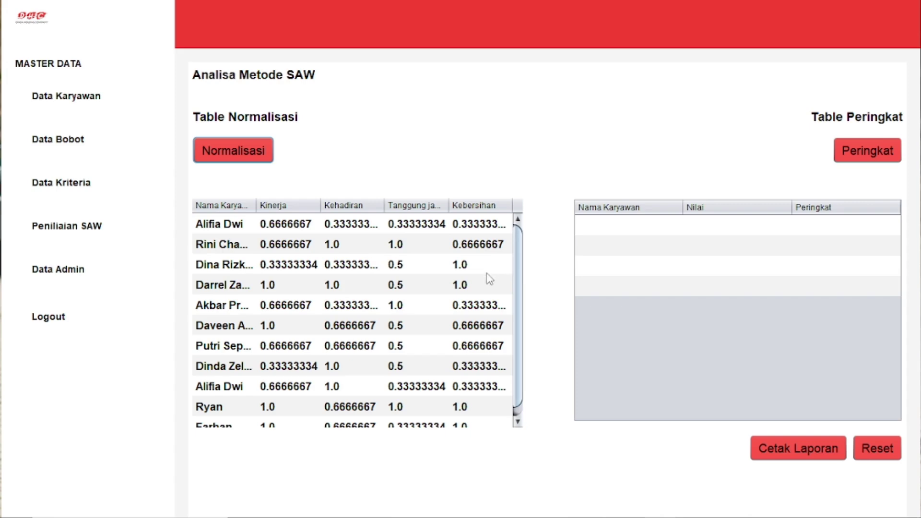
Step: Rank the ten employees by SAW score, from 93.333336 down to 50.000004, and confirm the save
{"action": "left_click", "coordinate": [871, 150]}
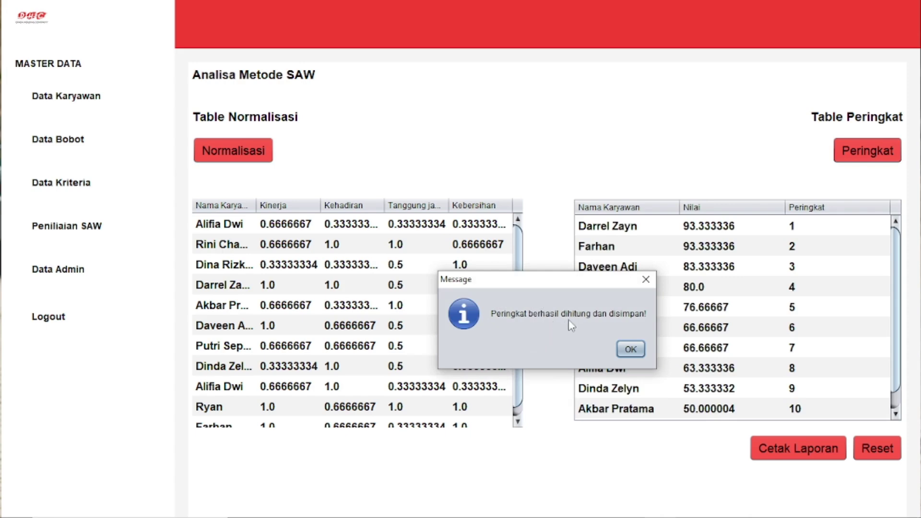
{"action": "left_click", "coordinate": [626, 351]}
{"action": "left_click", "coordinate": [807, 454]}
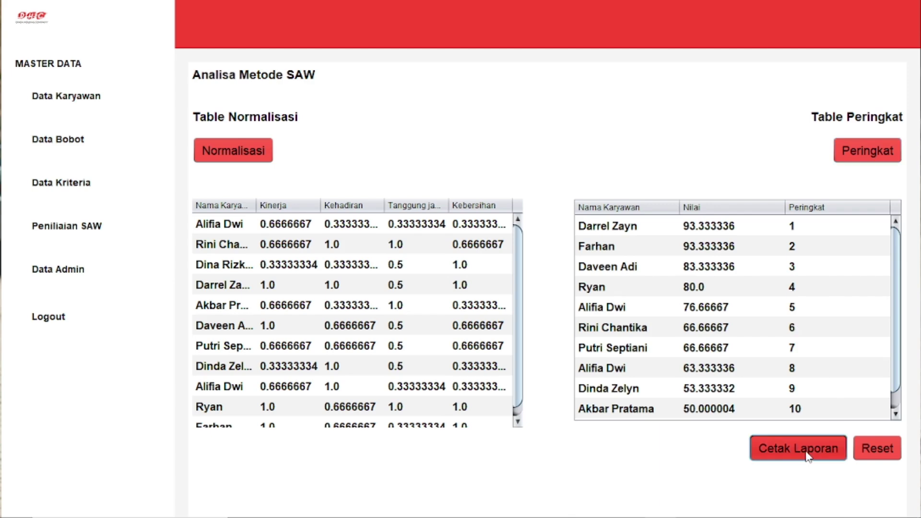
{"action": "scroll", "coordinate": [660, 266], "scroll_direction": "down", "scroll_amount": 3}
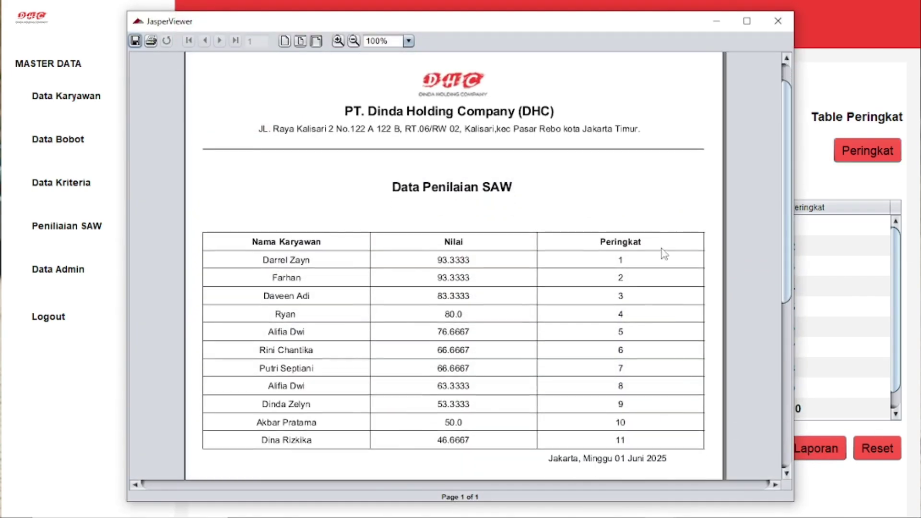
{"action": "scroll", "coordinate": [662, 251], "scroll_direction": "down", "scroll_amount": 8}
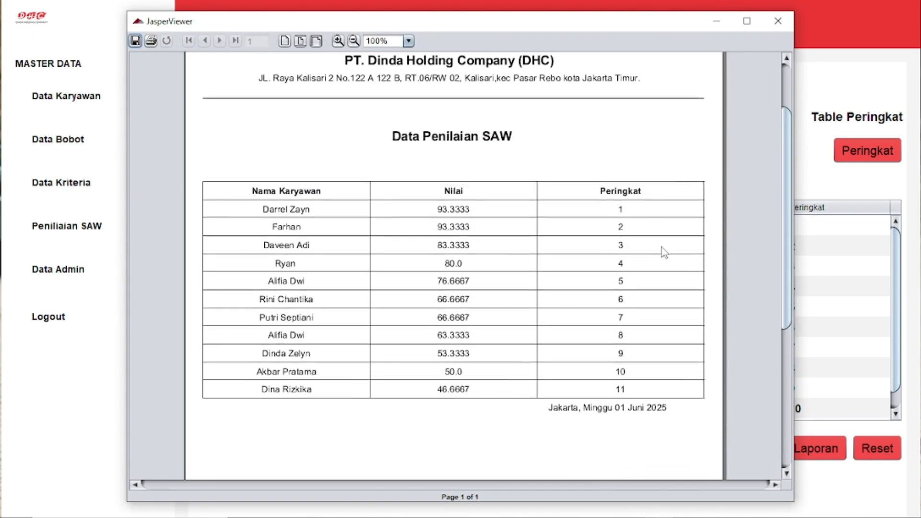
{"action": "scroll", "coordinate": [661, 247], "scroll_direction": "up", "scroll_amount": 6}
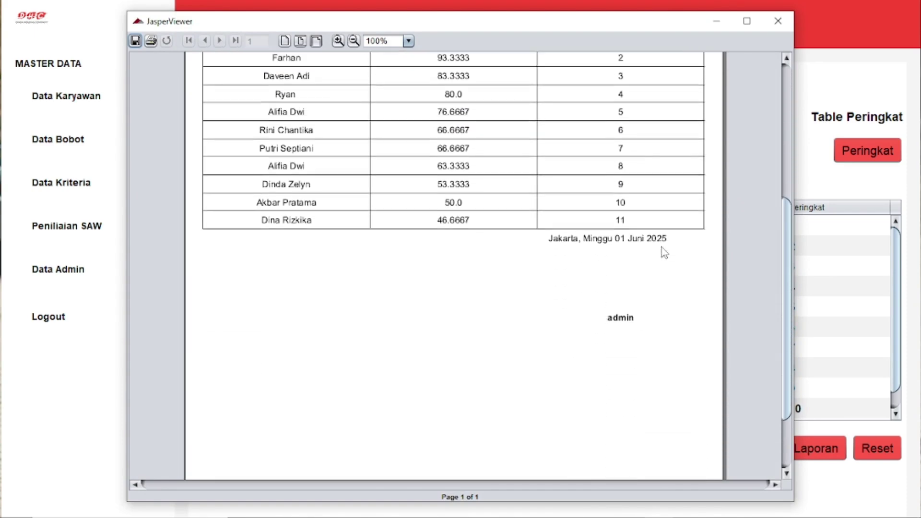
{"action": "scroll", "coordinate": [661, 246], "scroll_direction": "up", "scroll_amount": 3}
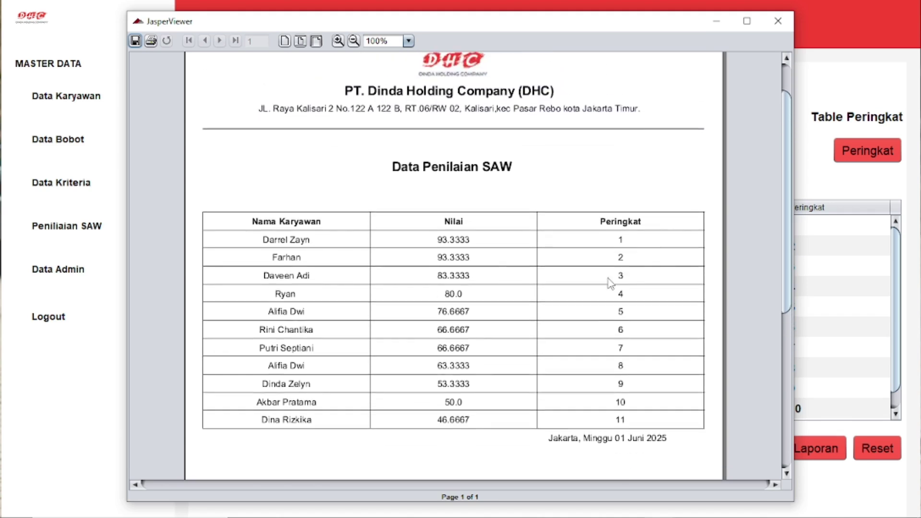
{"action": "scroll", "coordinate": [616, 245], "scroll_direction": "up", "scroll_amount": 2}
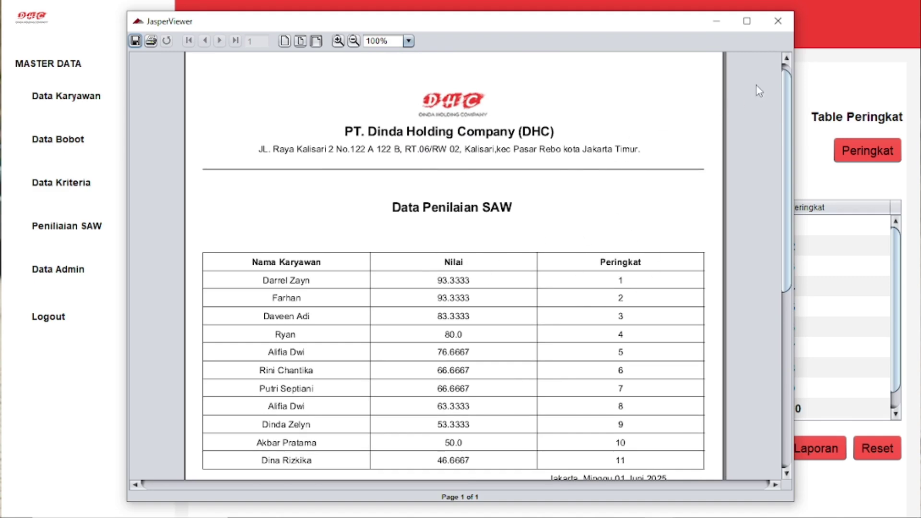
{"action": "left_click", "coordinate": [777, 21]}
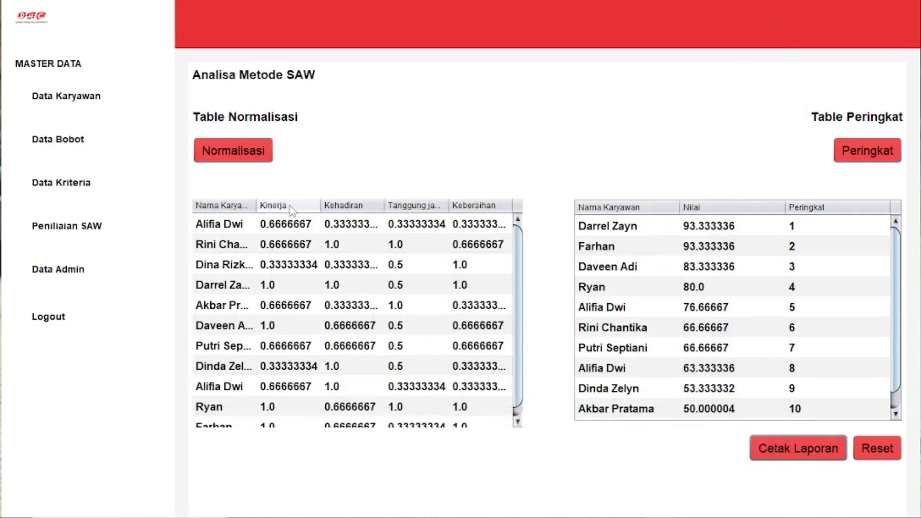
Step: Open the Data Admin page and select the single existing admin account in its table
{"action": "left_click", "coordinate": [94, 277]}
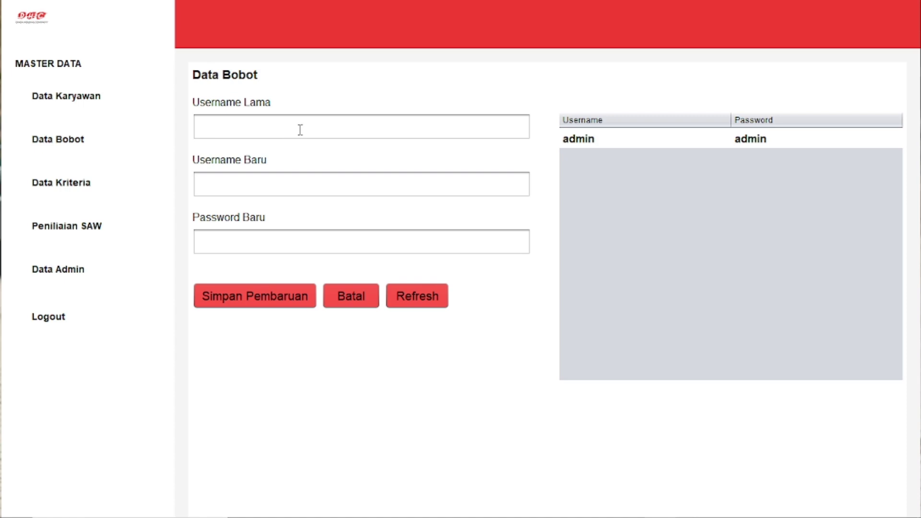
{"action": "left_click", "coordinate": [300, 129]}
{"action": "left_click", "coordinate": [331, 182]}
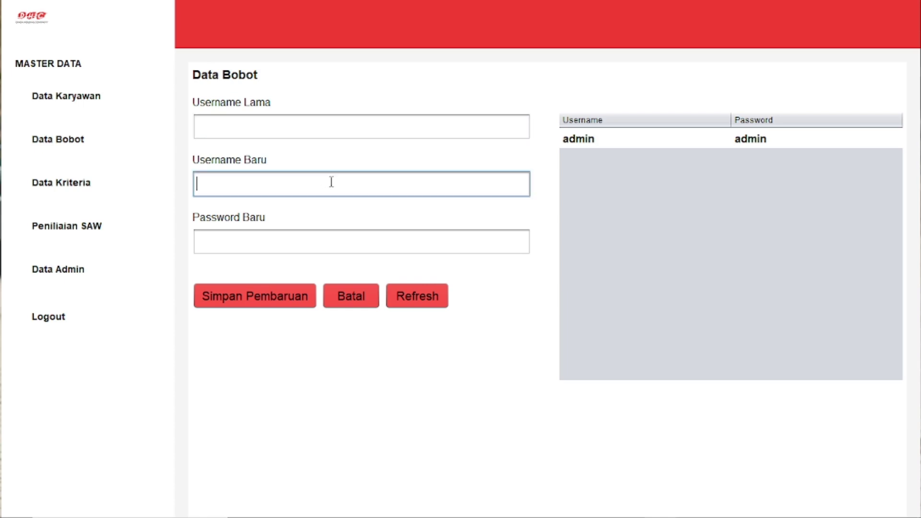
{"action": "left_click", "coordinate": [356, 239]}
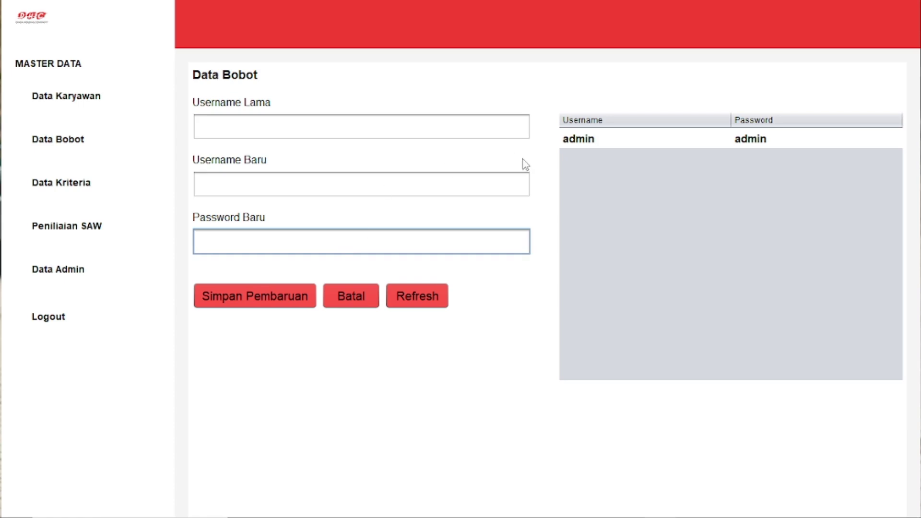
{"action": "left_click", "coordinate": [590, 143]}
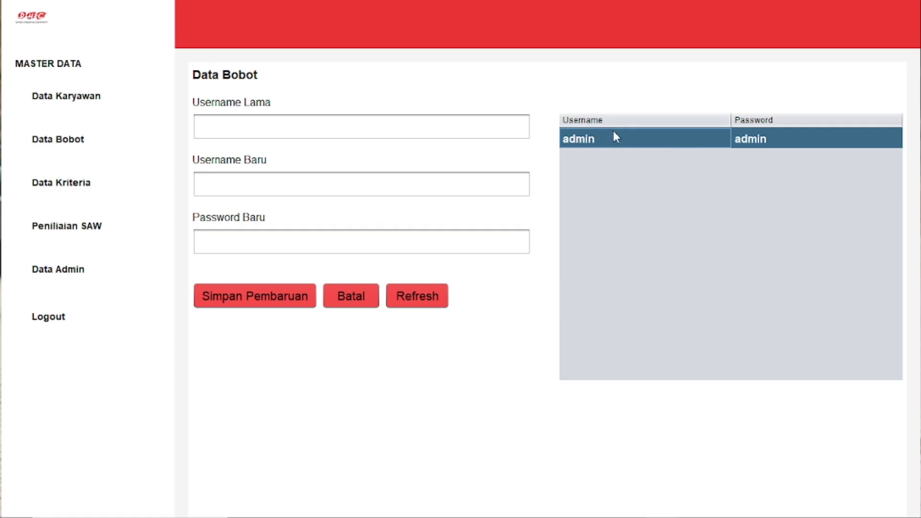
Step: Replace the 'admin' login with a new username and password, save it, and refresh the admin table
{"action": "left_click", "coordinate": [374, 125]}
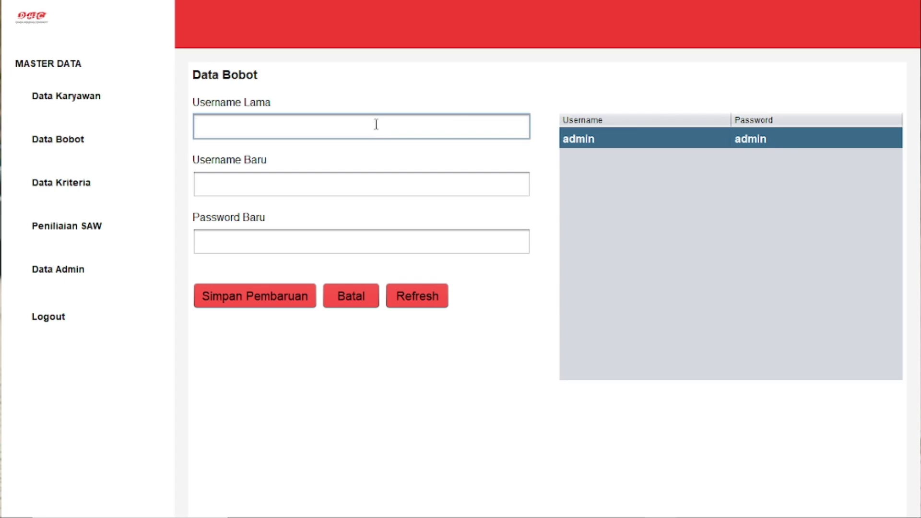
{"action": "type", "text": "admin"}
{"action": "left_click", "coordinate": [385, 184]}
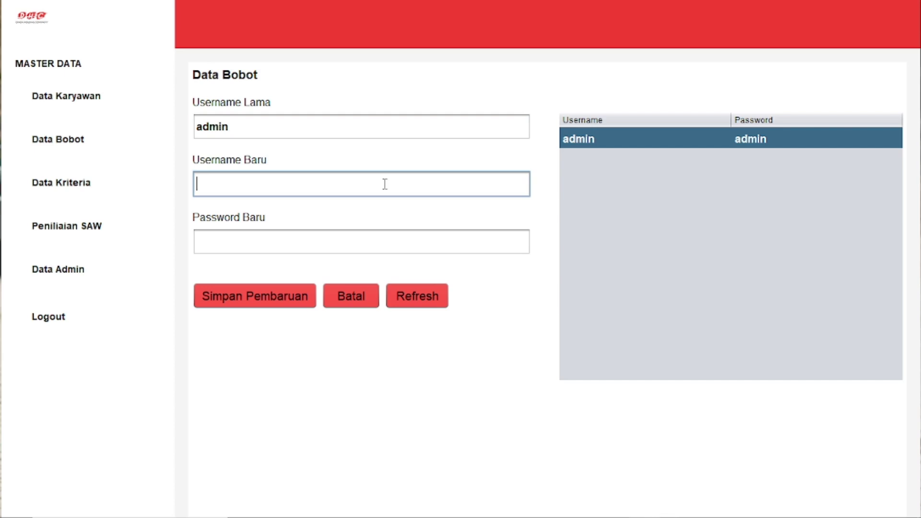
{"action": "type", "text": "Danu"}
{"action": "left_click", "coordinate": [373, 243]}
{"action": "type", "text": "12"}
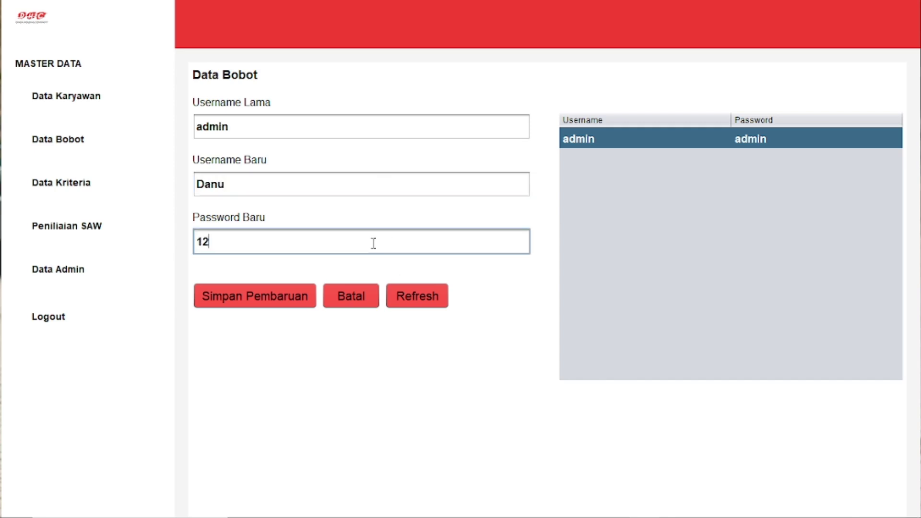
{"action": "type", "text": "34"}
{"action": "left_click", "coordinate": [272, 304]}
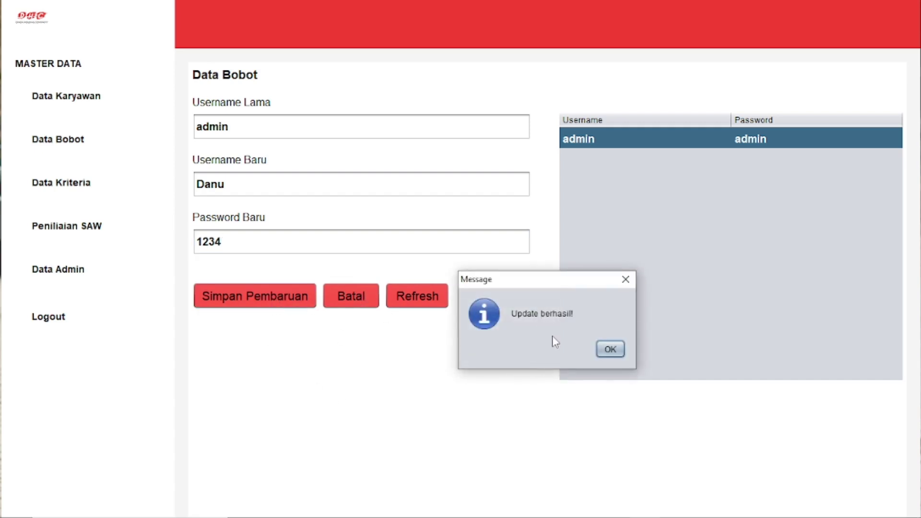
{"action": "left_click", "coordinate": [609, 349]}
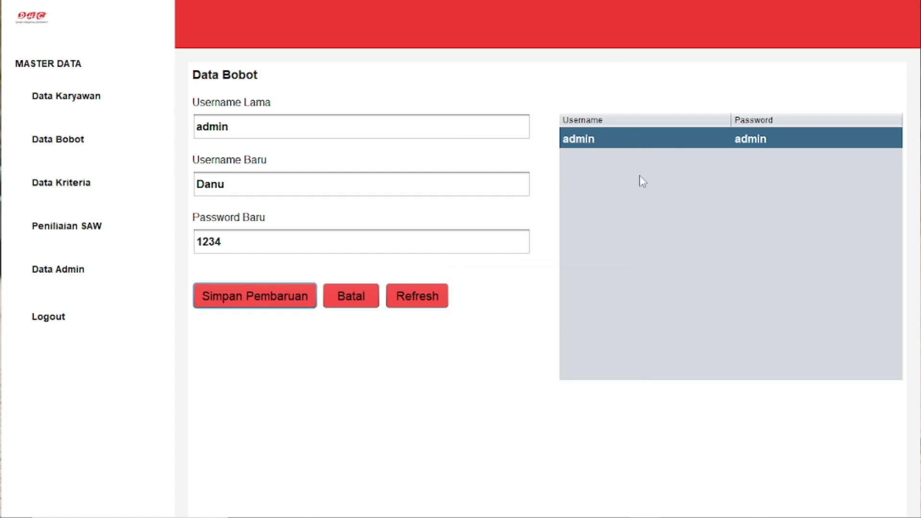
{"action": "left_click", "coordinate": [419, 301]}
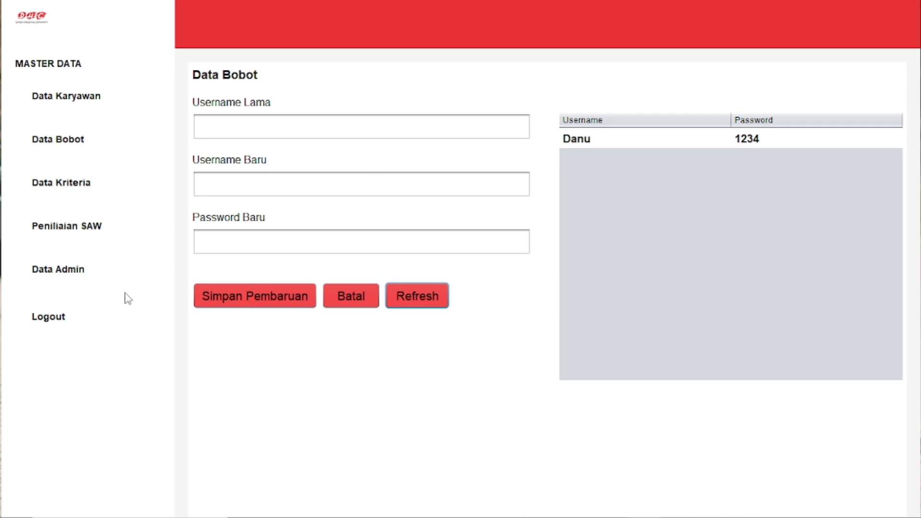
Step: Log out and sign back in using the new admin username and password
{"action": "left_click", "coordinate": [65, 323]}
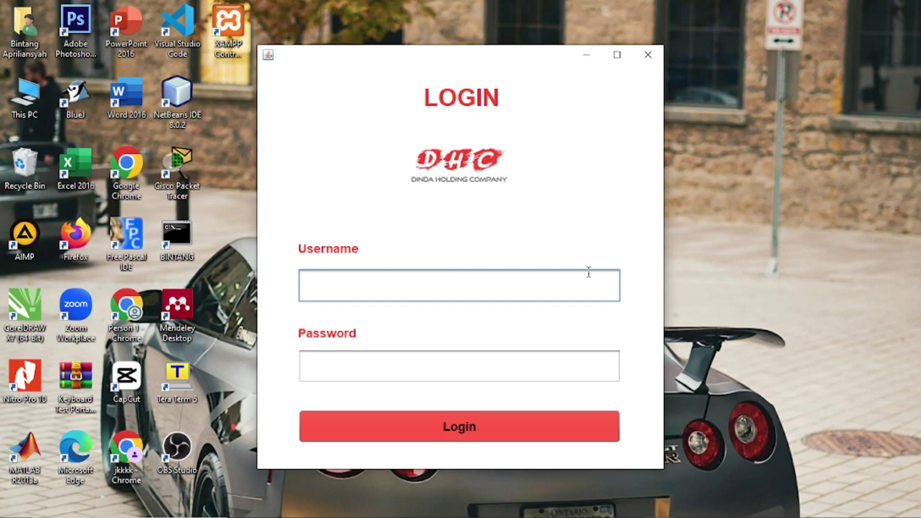
{"action": "type", "text": "Danu"}
{"action": "left_click", "coordinate": [560, 362]}
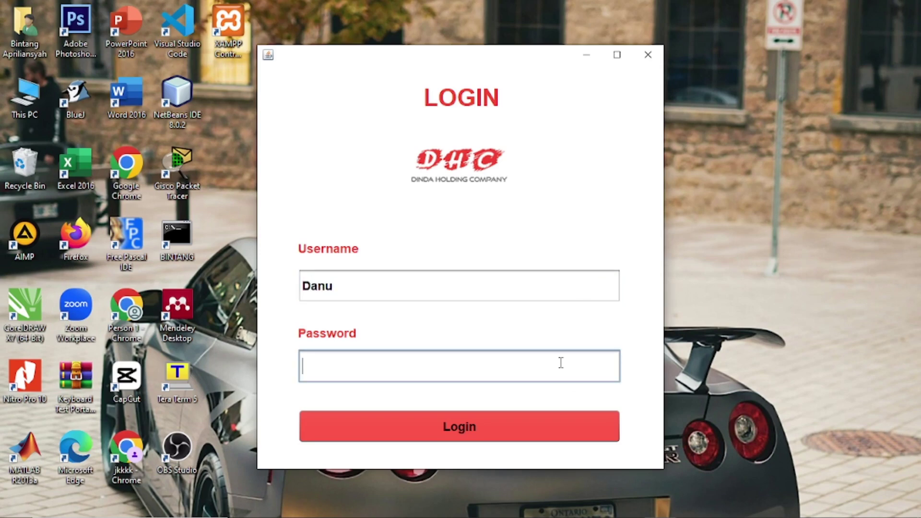
{"action": "type", "text": "****"}
{"action": "left_click", "coordinate": [515, 422]}
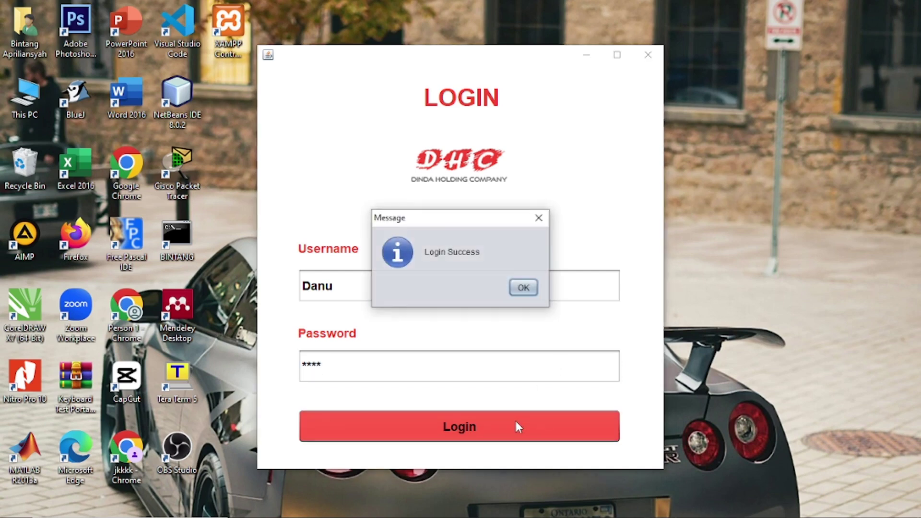